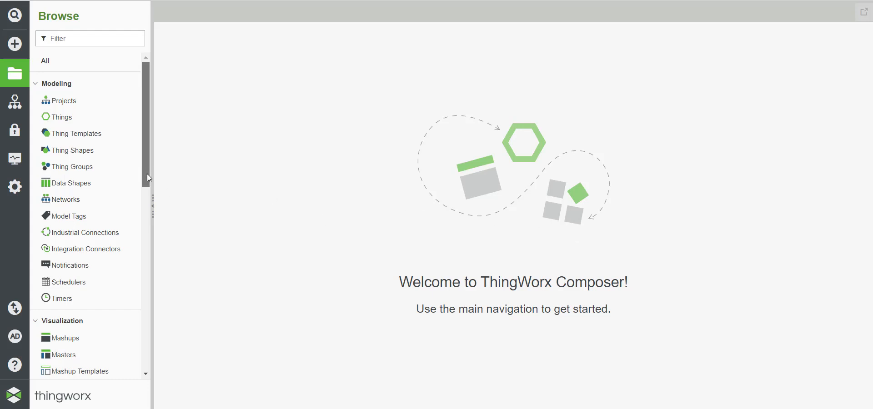
# Step: Scroll the Browse panel to Security and list the User Groups, showing the three ACME groups
pyautogui.moveTo(146, 174); pyautogui.dragTo(146, 314)
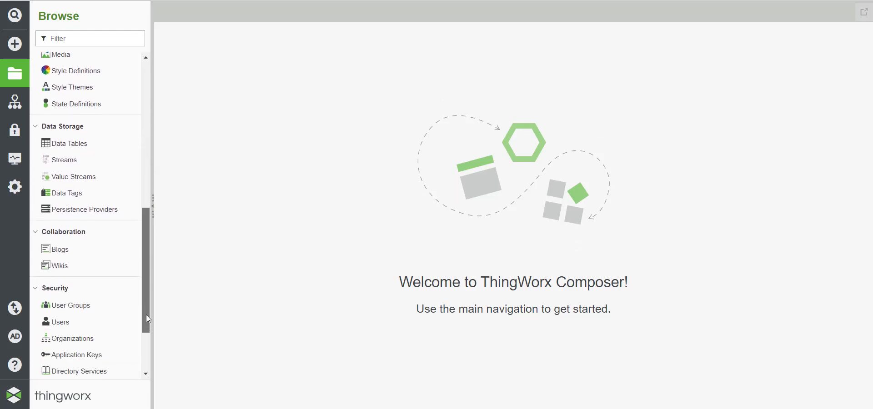
pyautogui.click(83, 306)
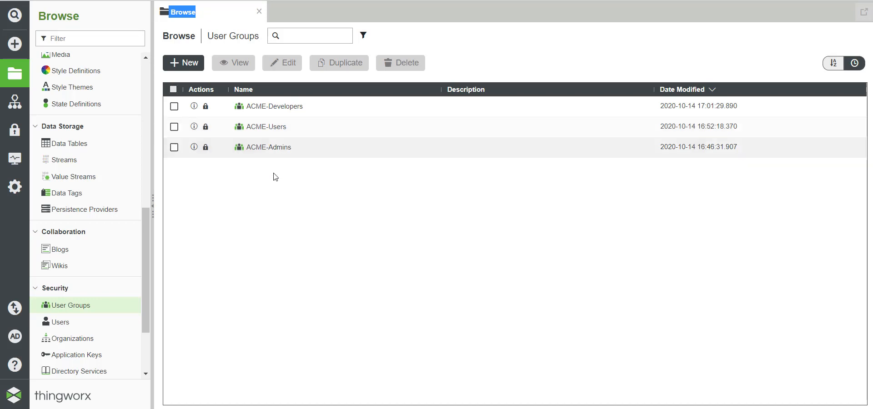
pyautogui.click(263, 408)
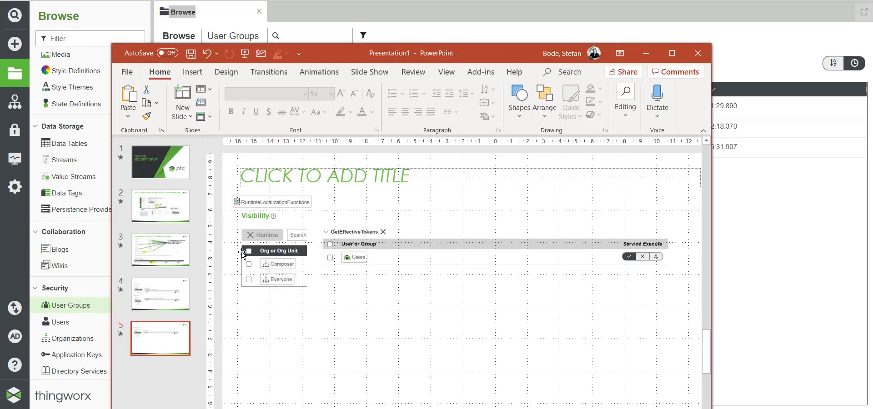
pyautogui.click(160, 206)
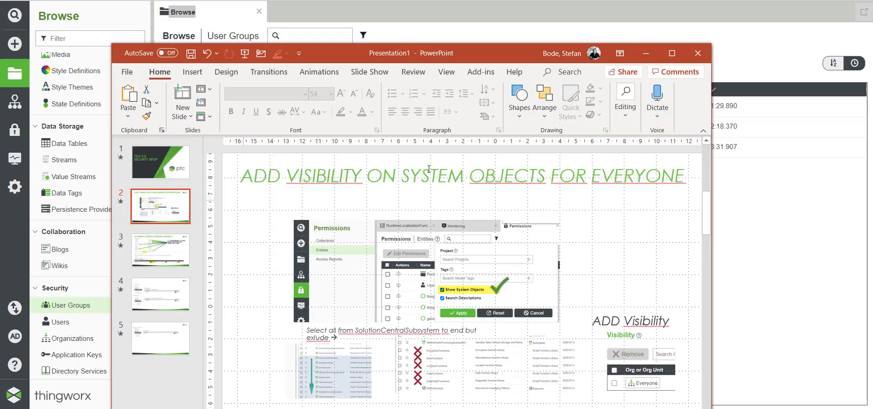
pyautogui.click(671, 54)
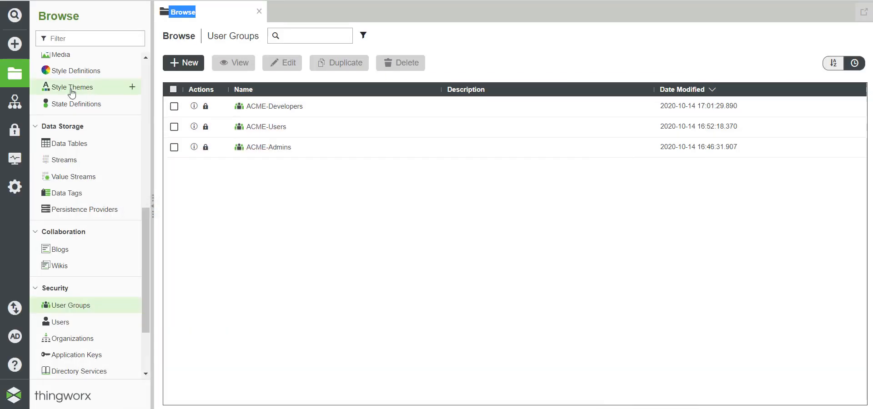
# Step: Go to Permissions > Entities and look through the entity type list
pyautogui.click(12, 131)
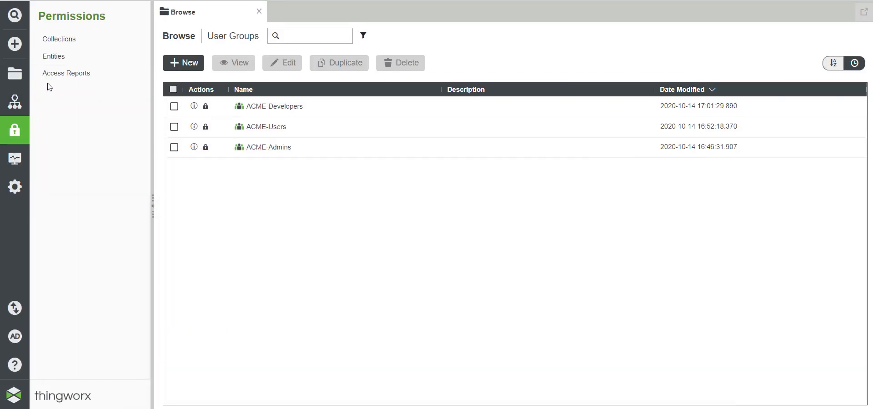
pyautogui.click(58, 58)
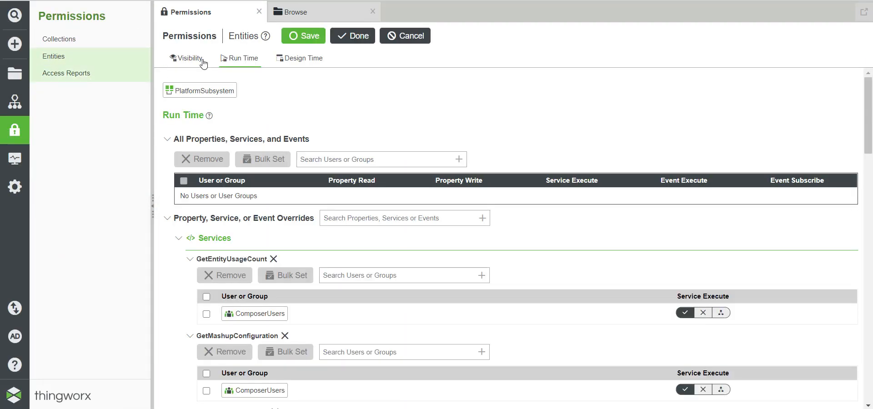
pyautogui.click(400, 36)
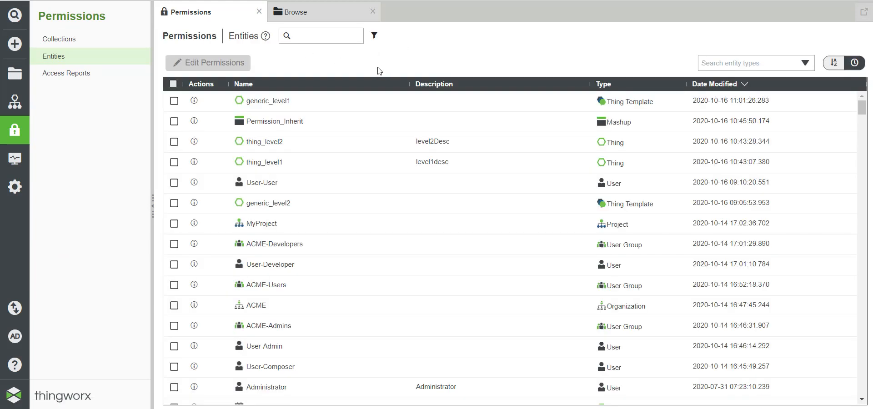
pyautogui.click(805, 64)
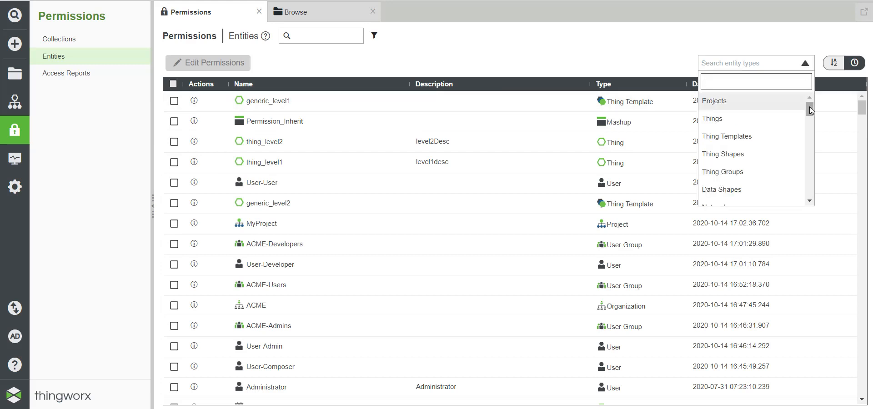
pyautogui.moveTo(810, 110); pyautogui.dragTo(786, 109)
pyautogui.click(561, 56)
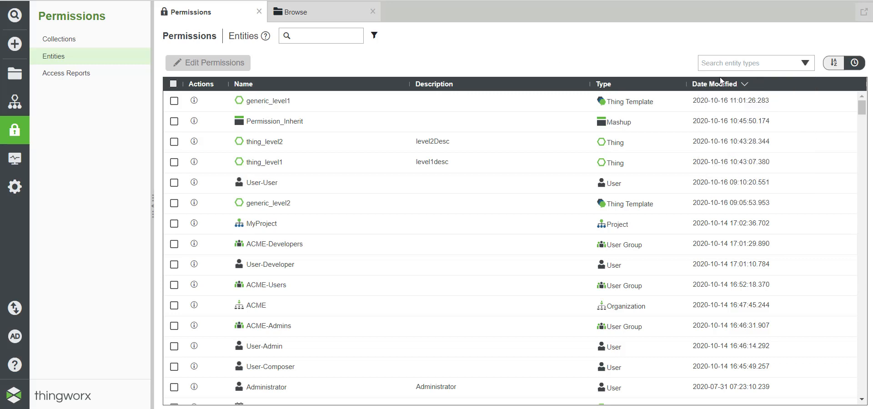
pyautogui.scroll(-6, 695, 150)
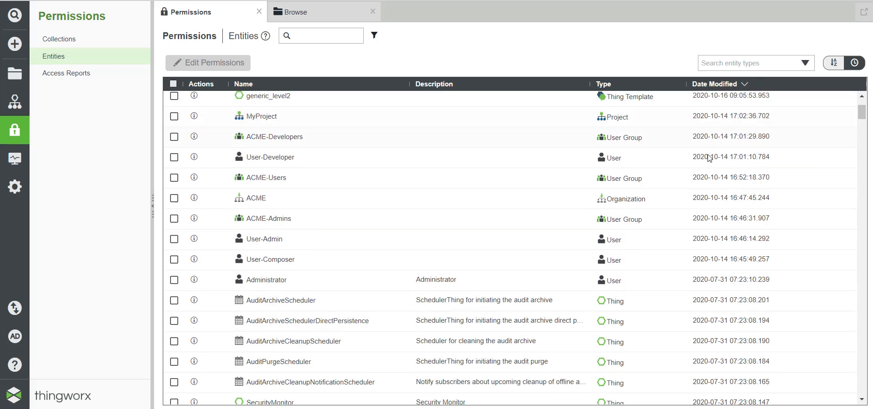
pyautogui.scroll(3, 694, 153)
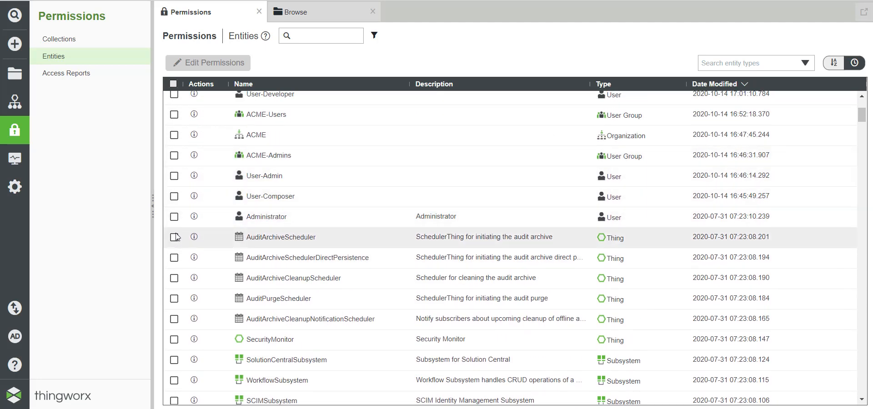
# Step: Filter the entities list to include system objects with Show System Objects
pyautogui.click(173, 361)
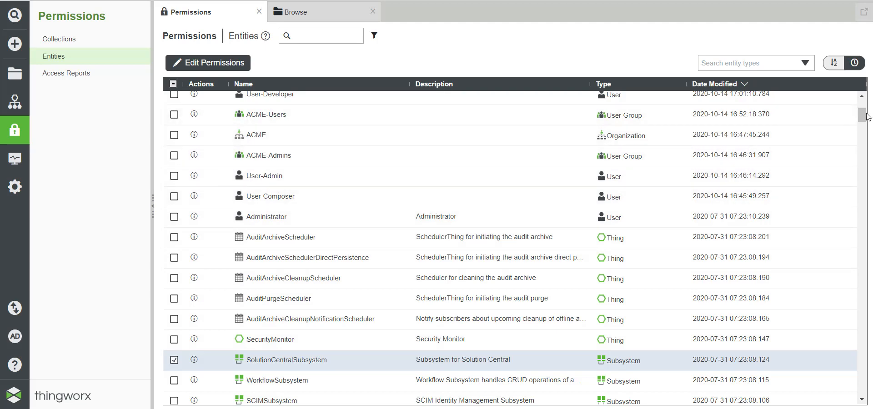
pyautogui.moveTo(861, 119); pyautogui.dragTo(839, 366)
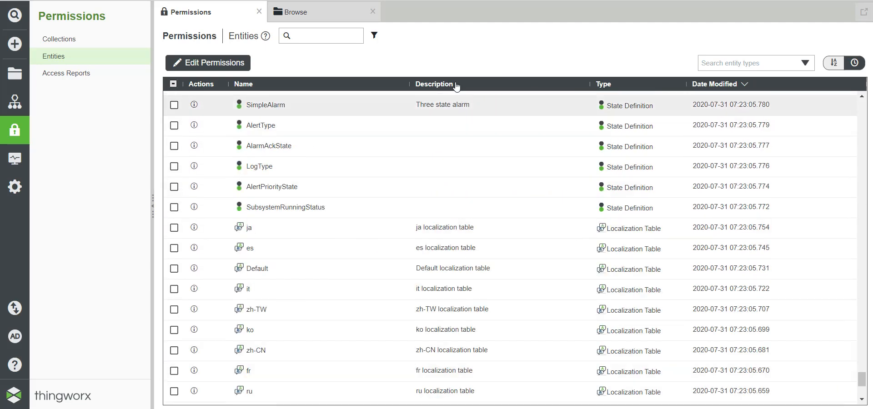
pyautogui.click(374, 36)
pyautogui.click(274, 129)
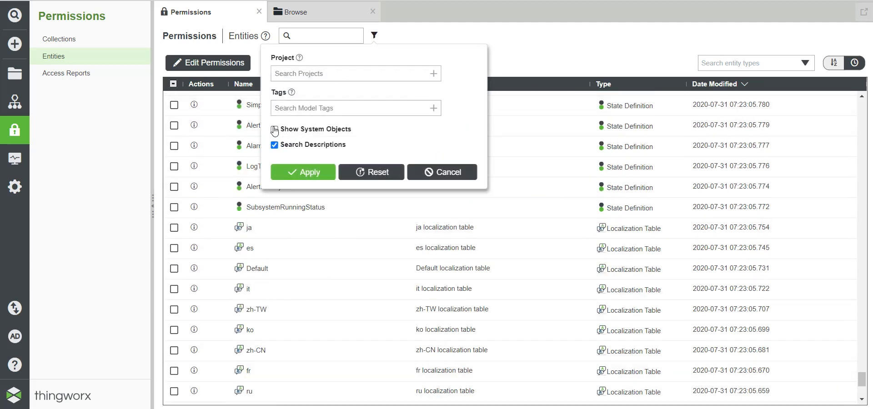
pyautogui.click(293, 172)
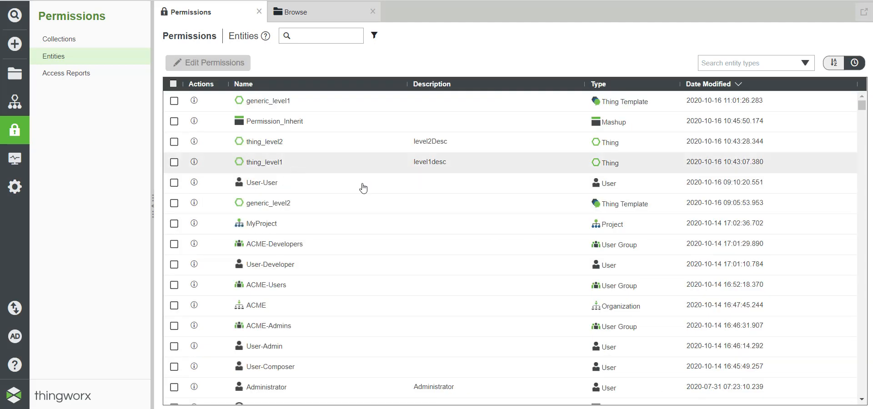
# Step: Select SolutionCentralSubsystem through the last entity and edit their permissions
pyautogui.scroll(-2, 236, 257)
pyautogui.scroll(-8, 236, 257)
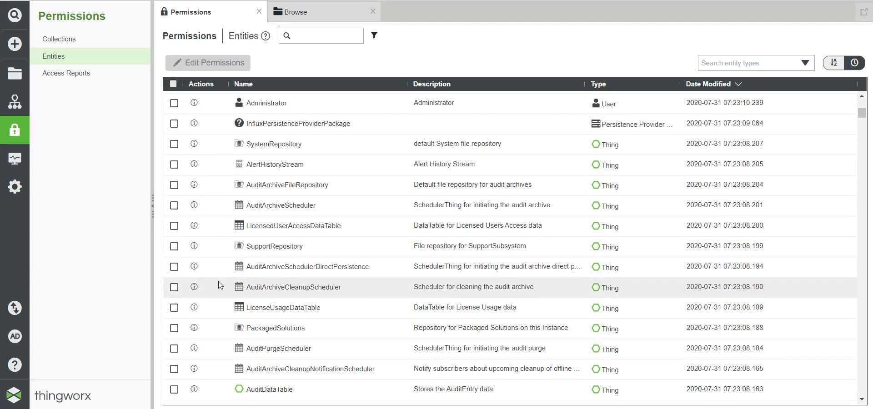
pyautogui.scroll(-4, 253, 171)
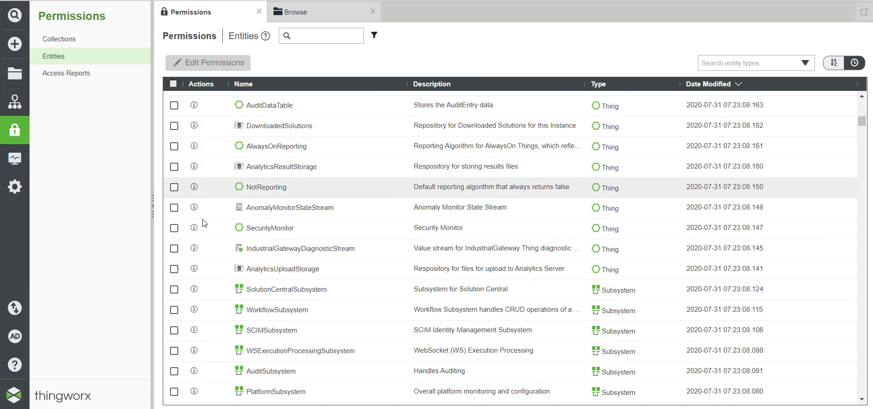
pyautogui.click(174, 290)
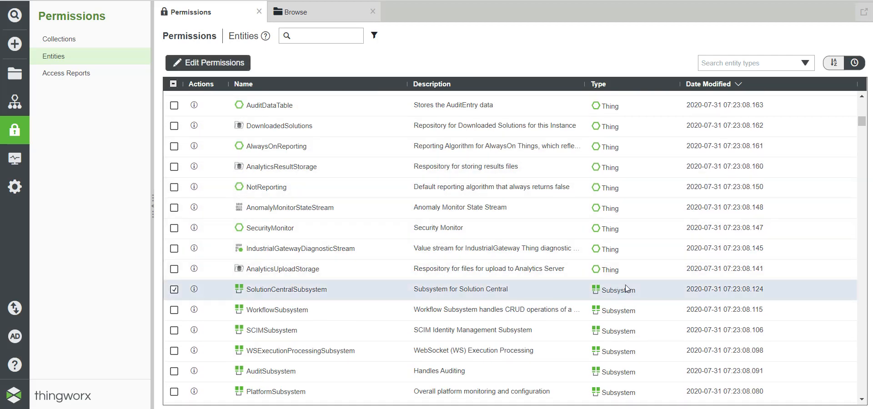
pyautogui.moveTo(862, 124); pyautogui.dragTo(855, 391)
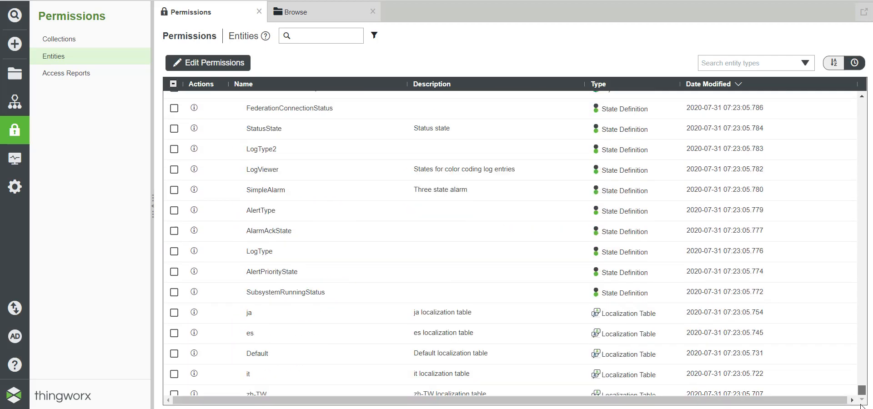
pyautogui.keyDown('shift'); pyautogui.click(174, 394); pyautogui.keyUp('shift')
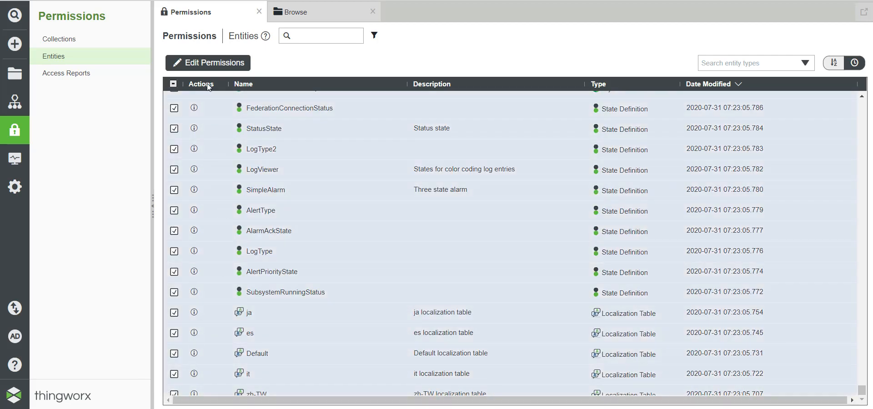
pyautogui.click(207, 64)
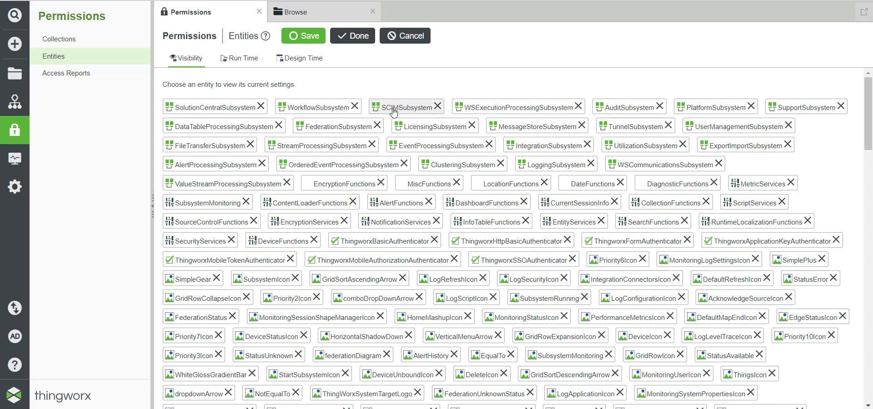
# Step: Add the Everyone organization to the visibility permissions by searching 'Ev'
pyautogui.scroll(-15, 399, 107)
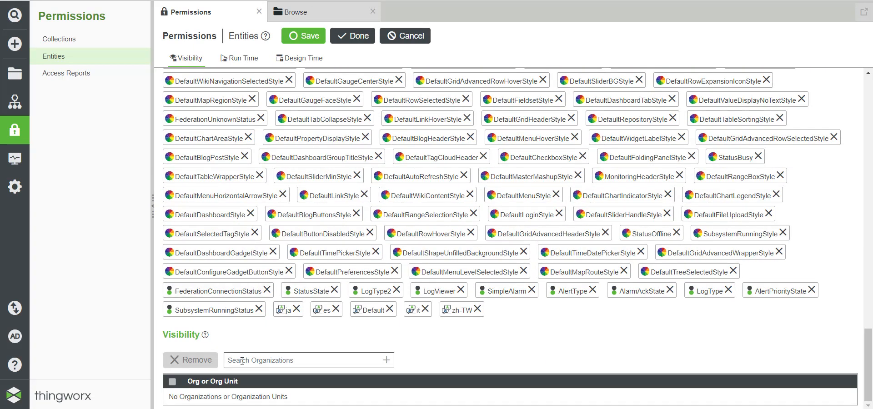
pyautogui.click(242, 360)
pyautogui.write('Ev')
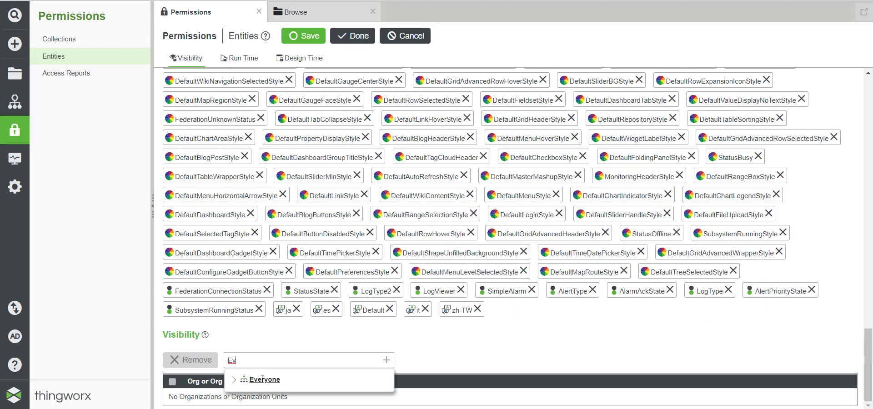
pyautogui.click(272, 375)
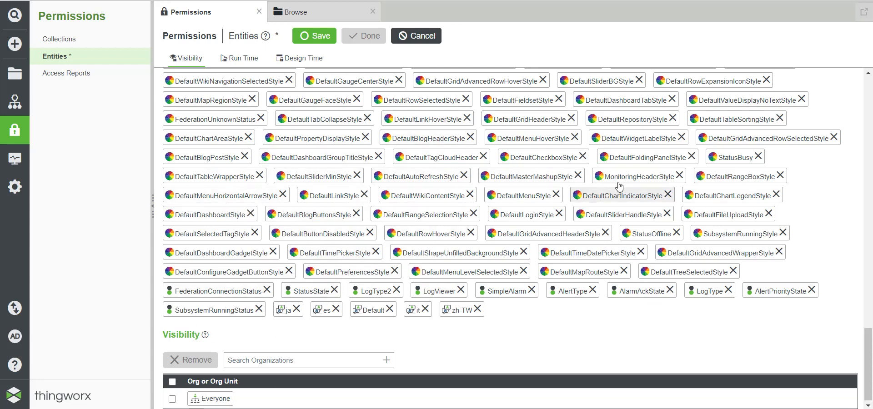
# Step: Cancel the unsaved visibility edits without saving, then switch to the PowerPoint slides
pyautogui.scroll(20, 618, 186)
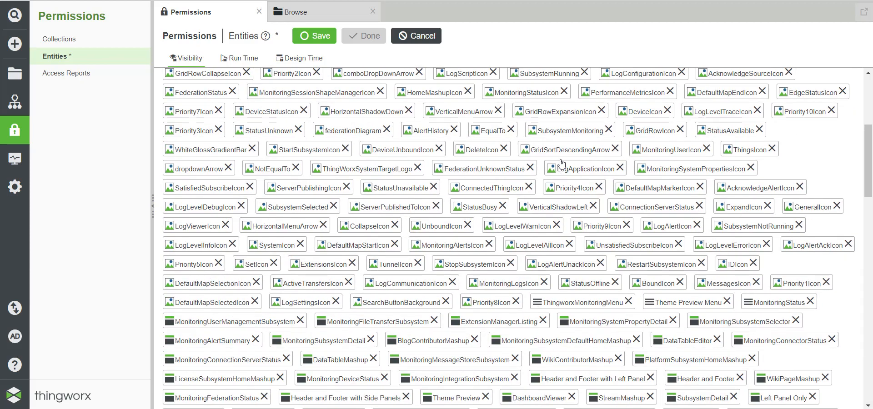
pyautogui.scroll(5, 482, 207)
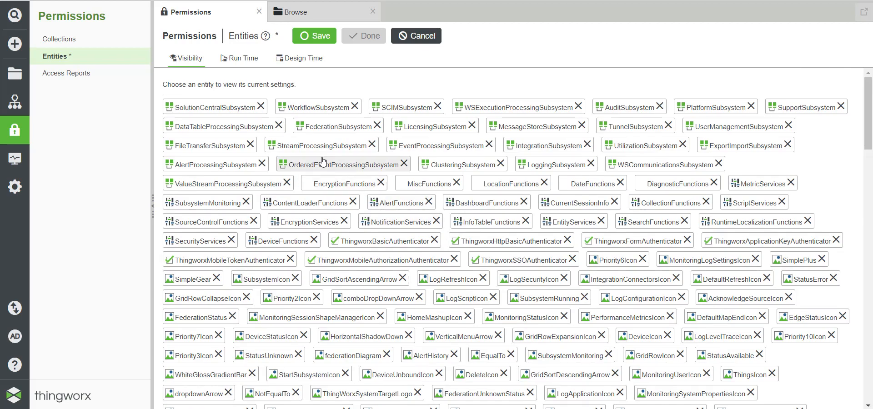
pyautogui.scroll(-20, 321, 182)
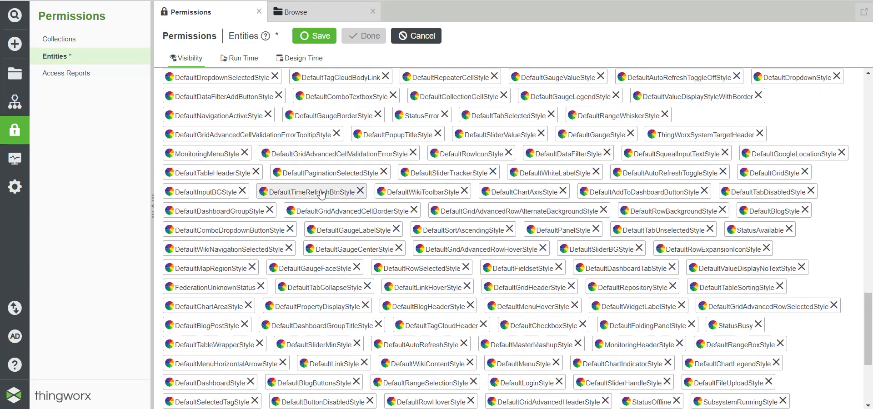
pyautogui.scroll(-4, 321, 193)
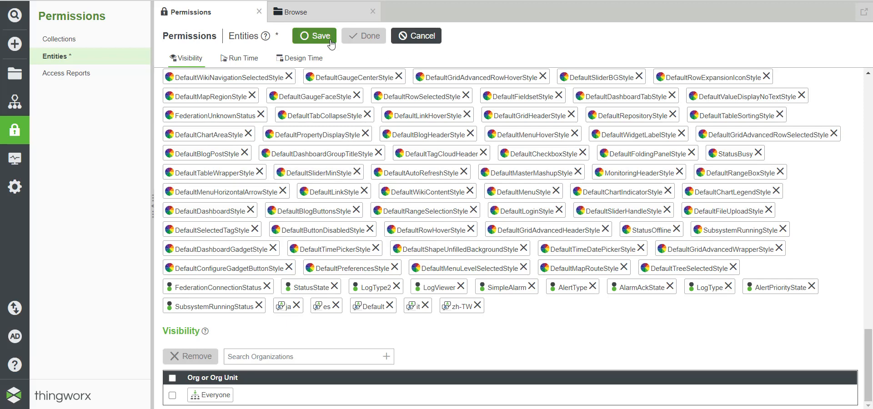
pyautogui.click(416, 40)
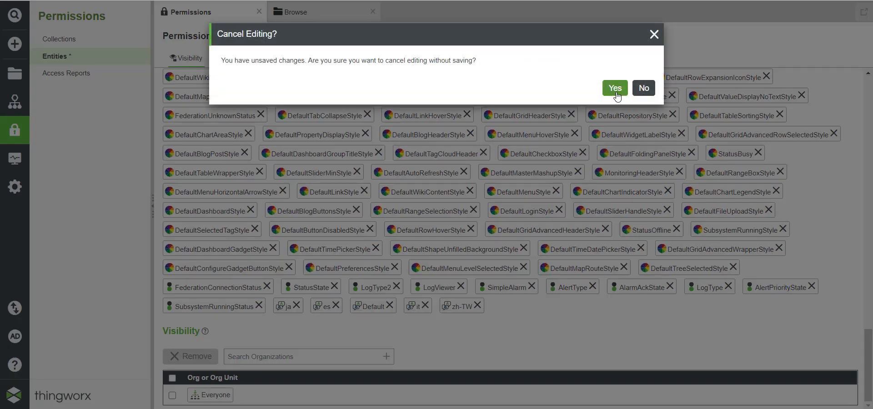
pyautogui.click(615, 91)
pyautogui.scroll(-10, 275, 191)
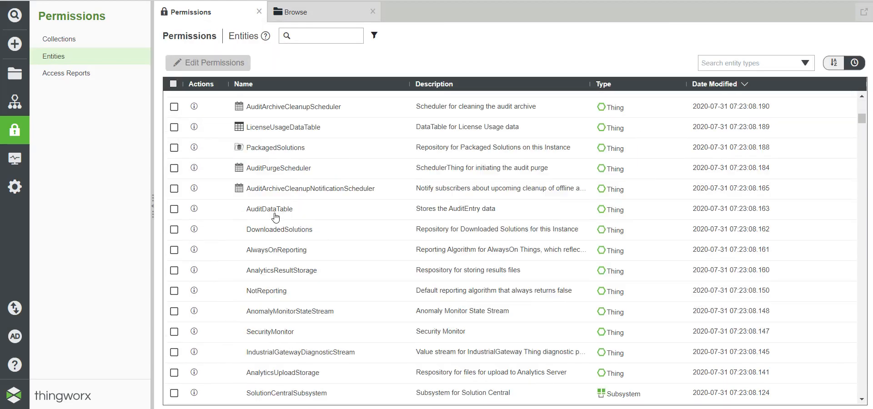
pyautogui.scroll(-5, 275, 217)
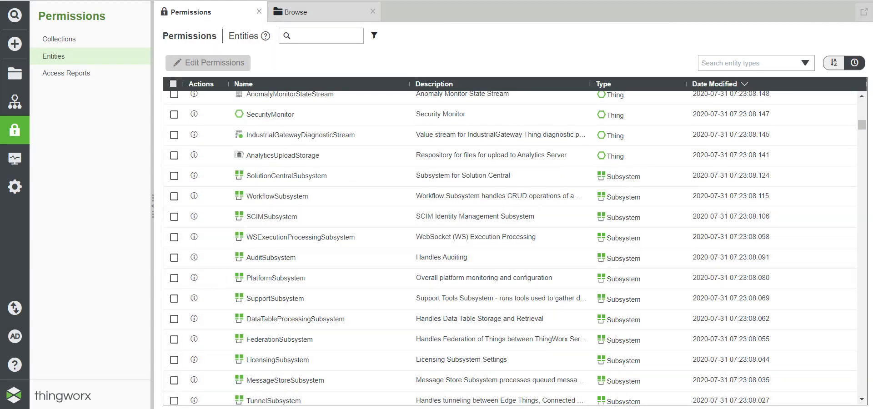
pyautogui.hotkey('alt', 'Tab')
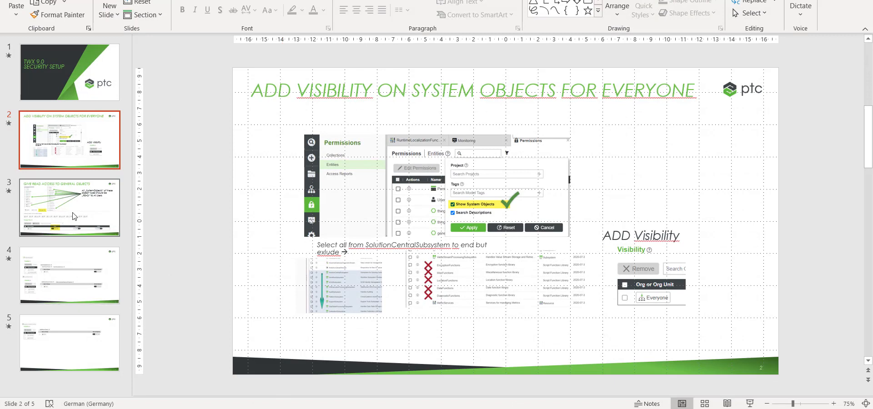
# Step: Show slide 3 on giving Read access to general objects, zooming and panning around it
pyautogui.click(72, 212)
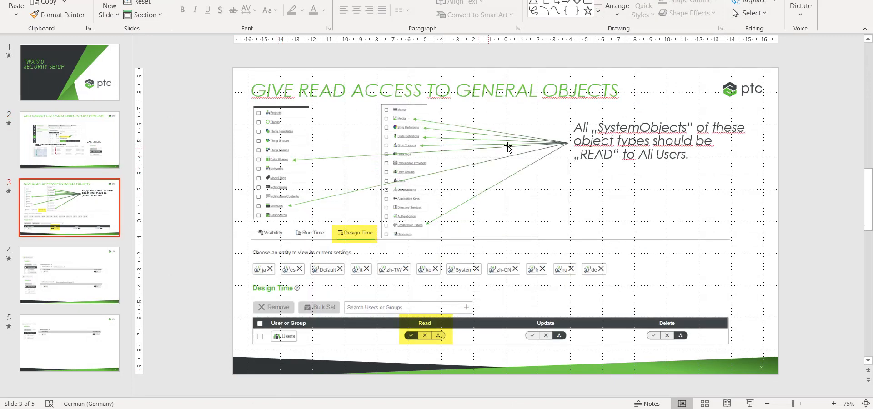
pyautogui.scroll(5, 334, 155)
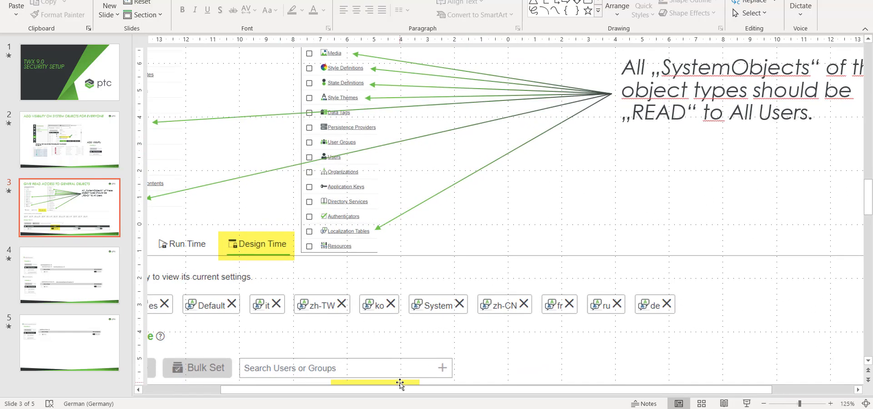
pyautogui.moveTo(400, 389); pyautogui.dragTo(323, 390)
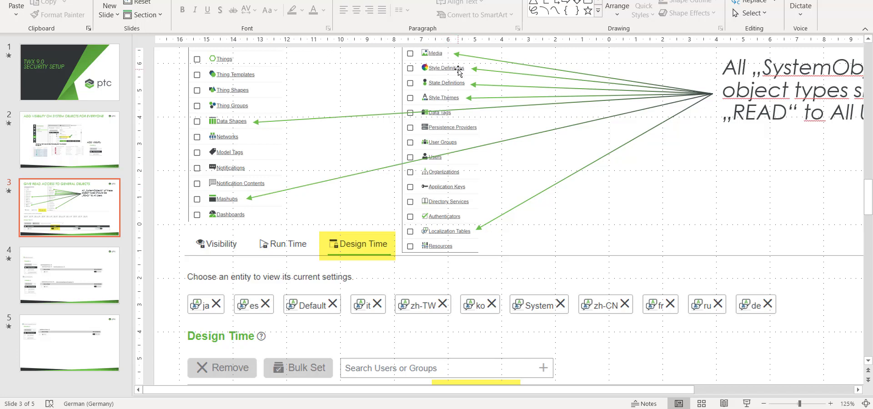
pyautogui.scroll(-2, 456, 149)
pyautogui.scroll(-2, 456, 149)
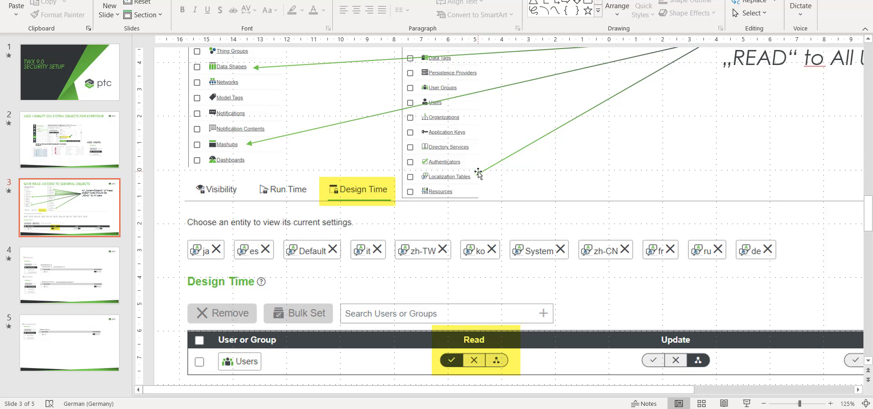
pyautogui.scroll(1, 478, 173)
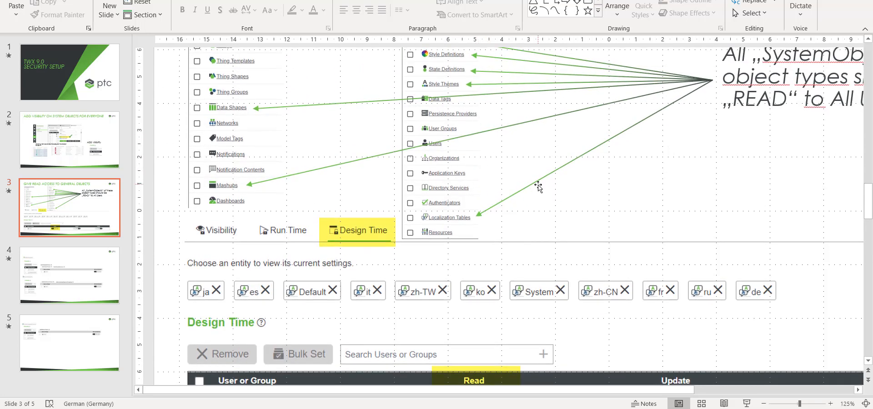
pyautogui.scroll(1, 520, 167)
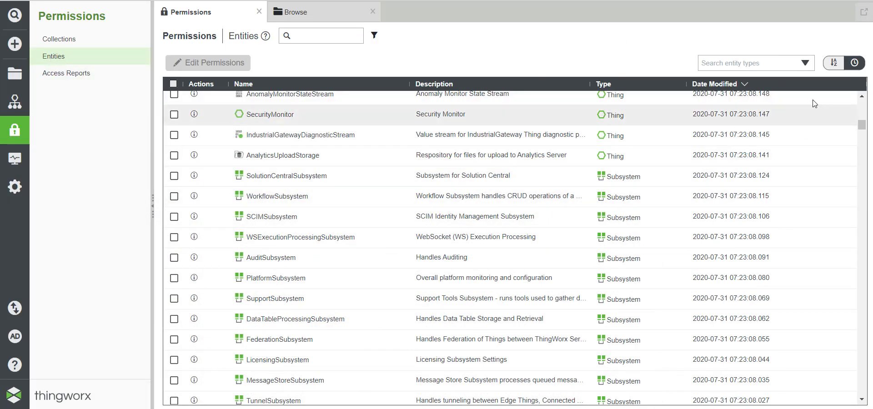
# Step: Filter the entities list to the Media type, including system objects
pyautogui.click(804, 63)
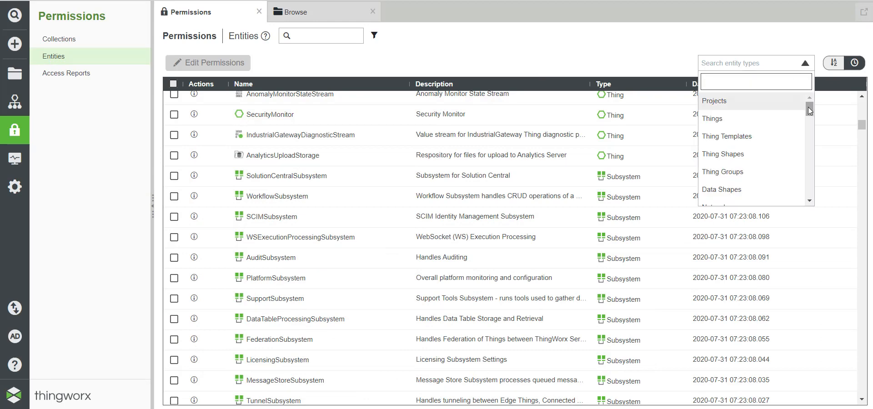
pyautogui.moveTo(808, 107); pyautogui.dragTo(816, 151)
pyautogui.click(727, 146)
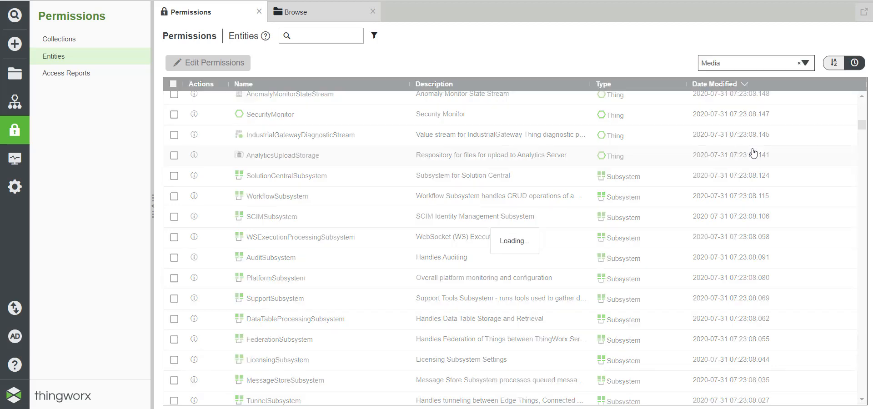
pyautogui.click(374, 35)
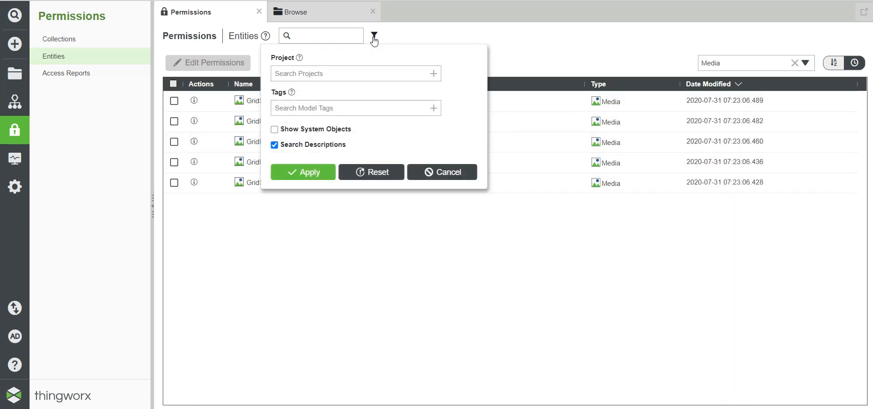
pyautogui.click(275, 129)
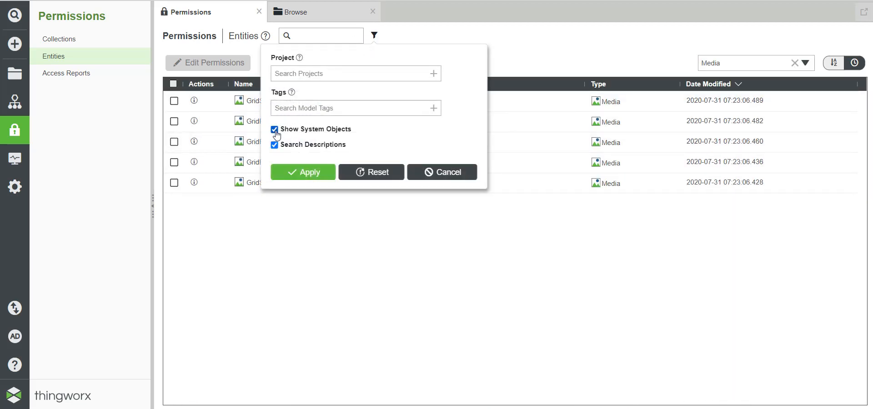
pyautogui.click(301, 177)
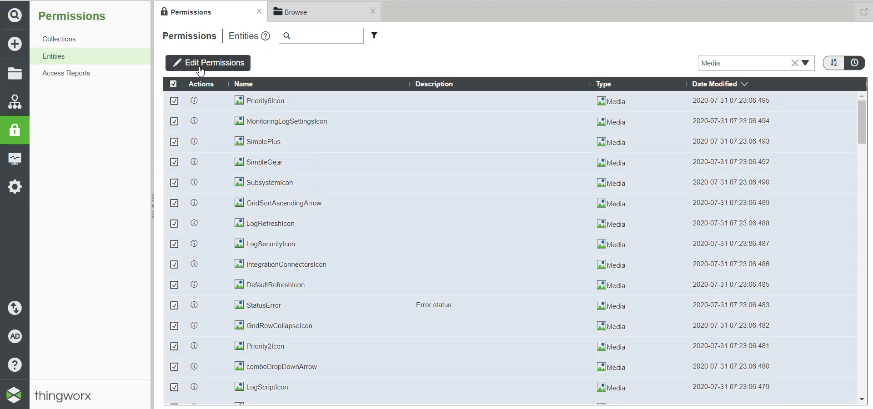
# Step: Give the Users group design-time Read on all listed Media entities, save, and close Outlook
pyautogui.click(212, 63)
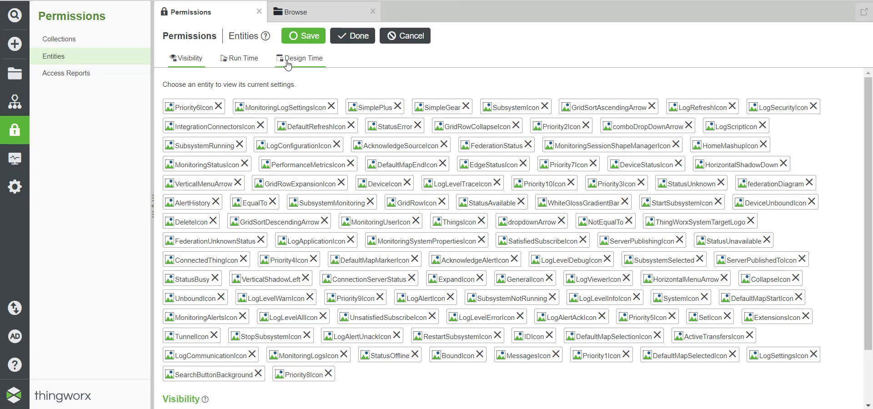
pyautogui.click(301, 59)
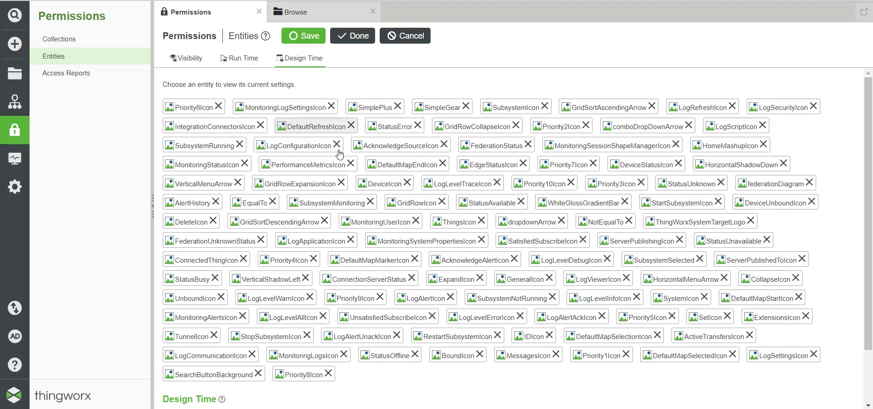
pyautogui.scroll(-2, 337, 221)
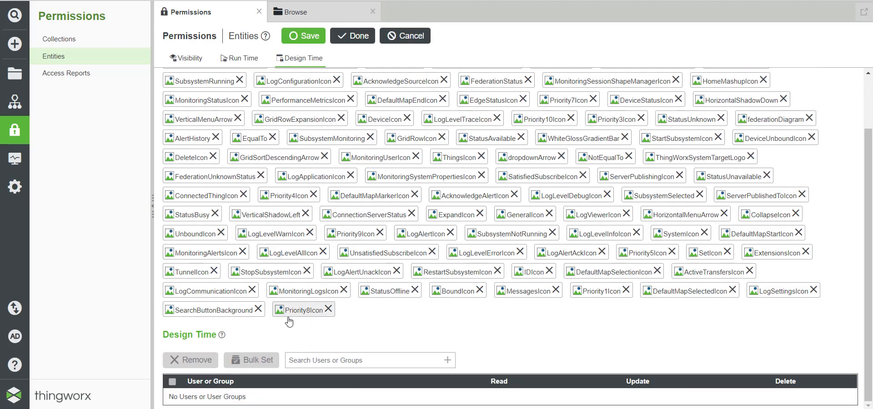
pyautogui.click(301, 354)
pyautogui.click(312, 194)
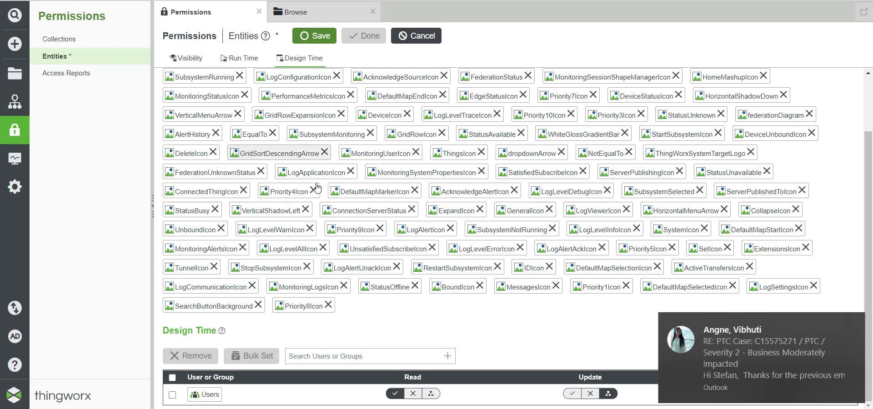
pyautogui.click(853, 324)
pyautogui.click(314, 35)
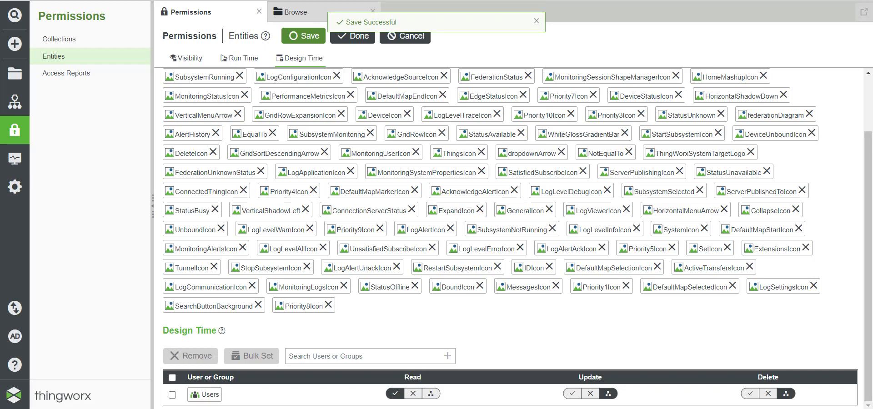
pyautogui.rightClick(126, 408)
pyautogui.click(114, 399)
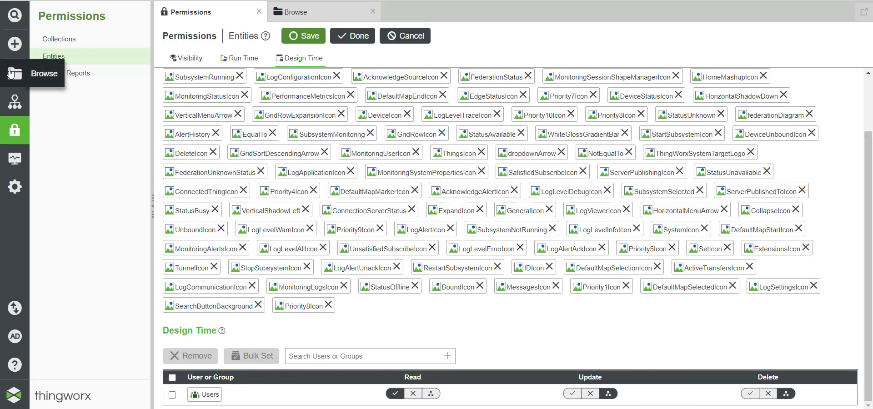
# Step: Open the Permission_Inherit mashup from Browse > Mashups and go to its Permissions
pyautogui.click(10, 73)
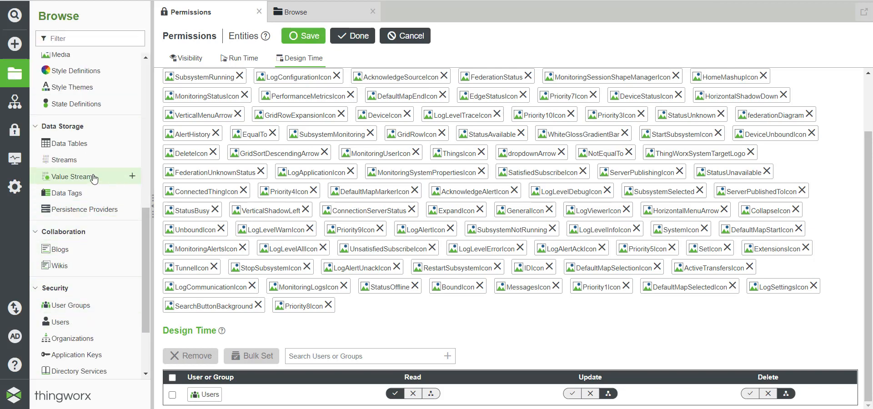
pyautogui.scroll(6, 91, 177)
pyautogui.click(65, 239)
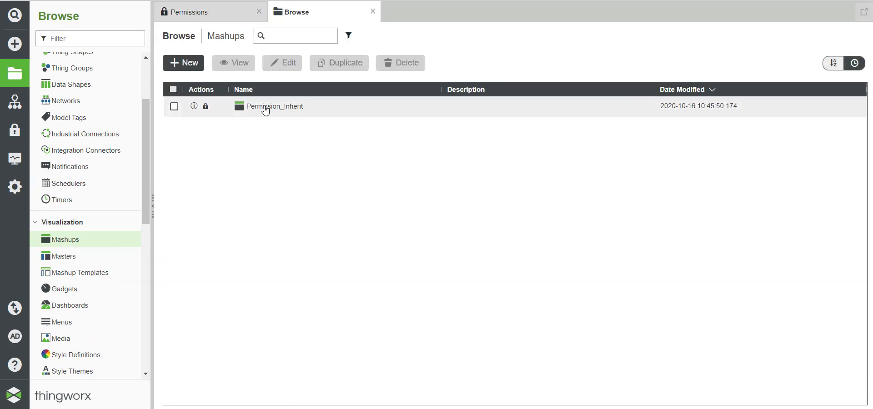
pyautogui.click(264, 106)
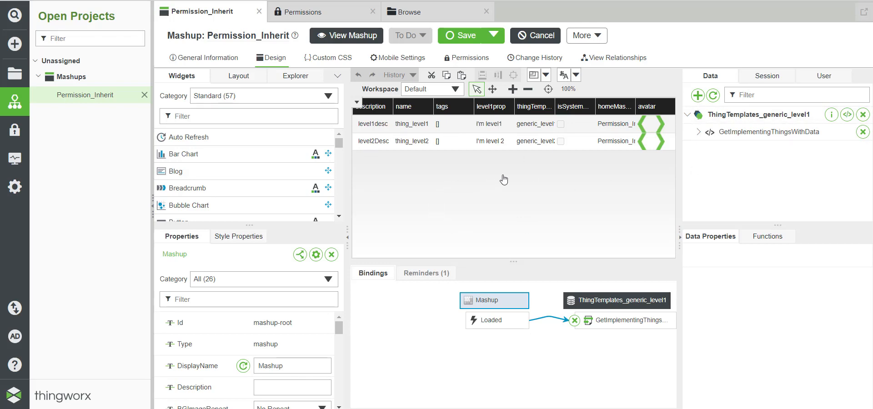
pyautogui.click(467, 58)
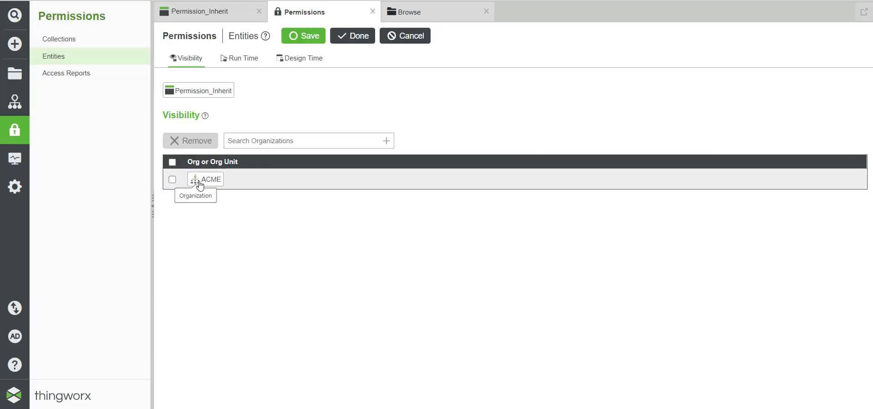
# Step: Show Permission_Inherit's Design Time permissions for ACME-Users, then open an incognito Chrome window
pyautogui.click(303, 61)
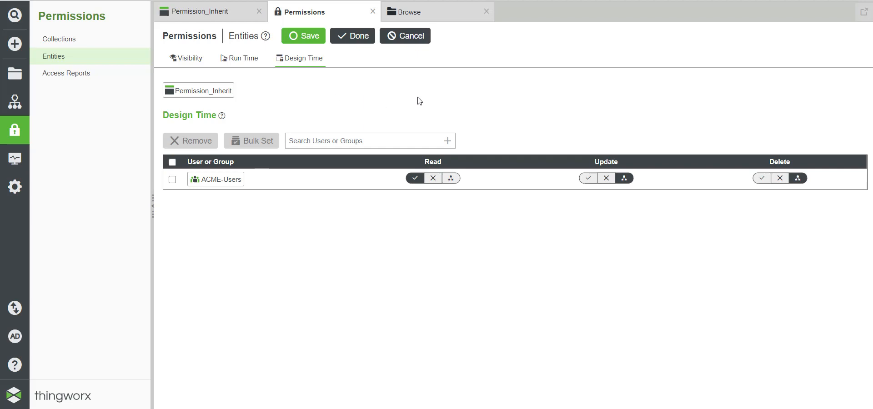
pyautogui.hotkey('ctrl', 'shift', 'n')
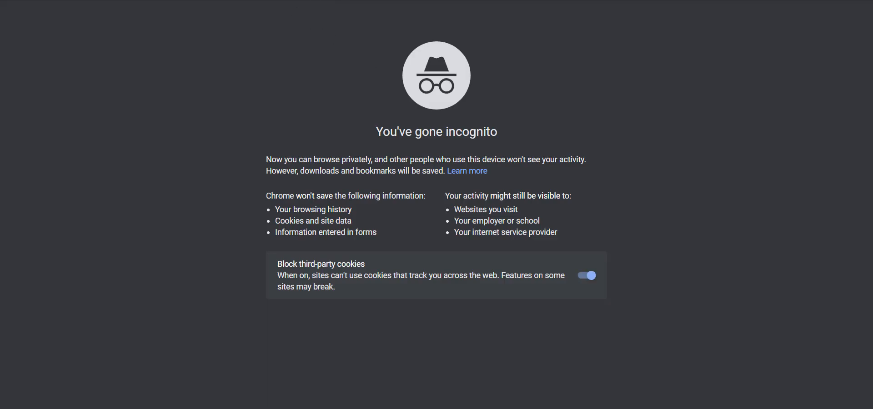
# Step: Load a page in the new incognito Chrome window
pyautogui.press('Return')
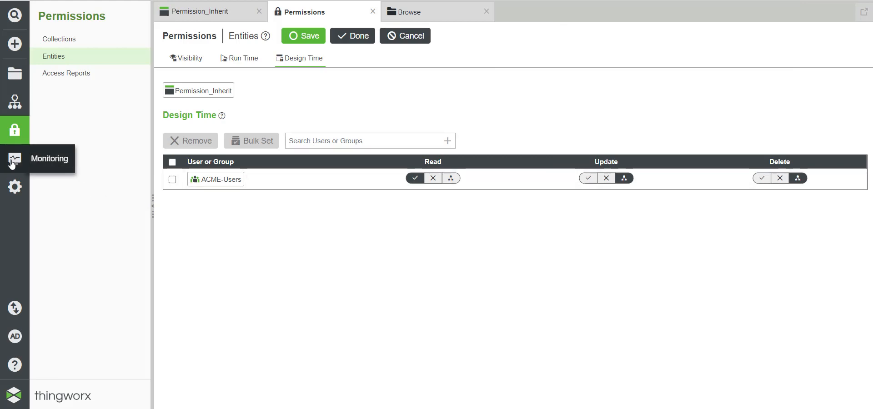
# Step: Inspect the newest Application Log error on GetAllStateDefinitions in PlatformSubsystem, then view slide 4
pyautogui.click(15, 157)
pyautogui.click(65, 80)
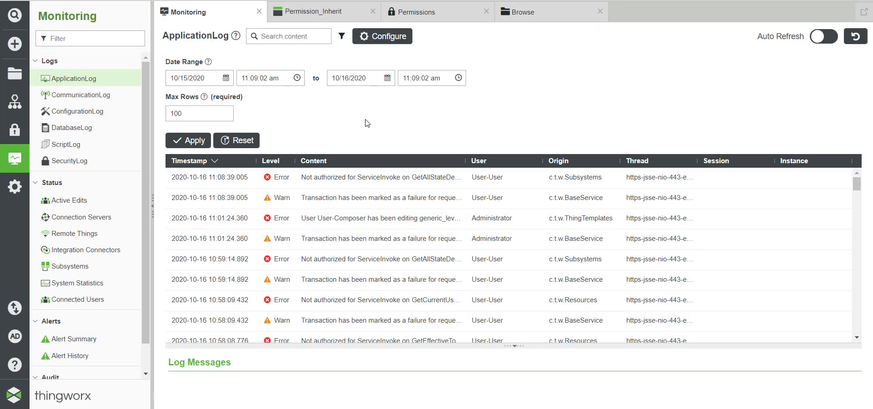
pyautogui.click(326, 179)
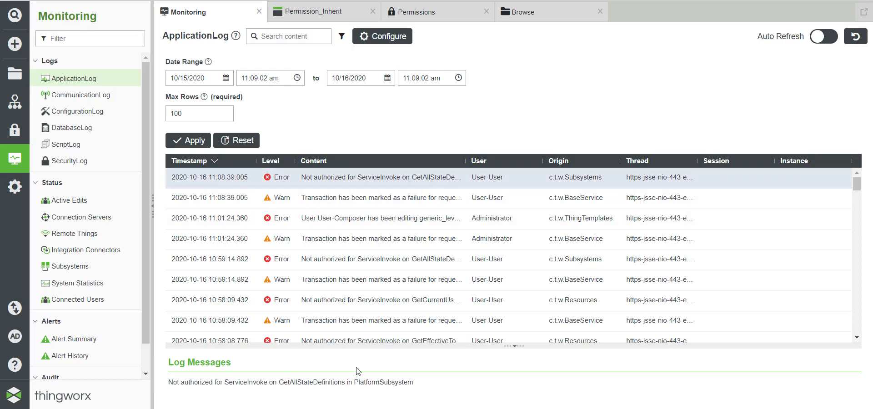
pyautogui.moveTo(277, 383); pyautogui.dragTo(439, 389)
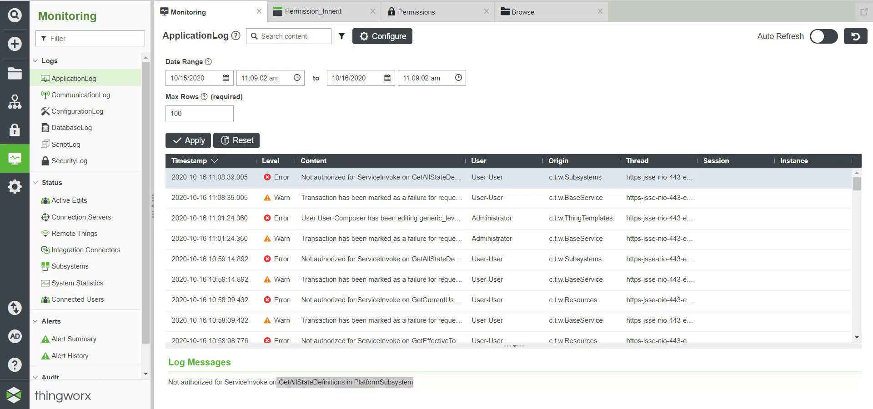
pyautogui.hotkey('alt', 'Tab')
pyautogui.click(66, 282)
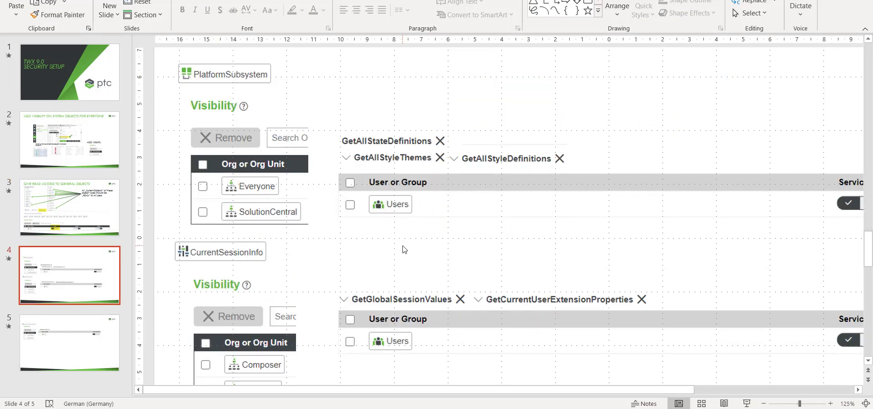
# Step: Zoom slide 4, then move to slide 5 on RuntimeLocalizationFunctions and GetEffectiveTokens permissions
pyautogui.scroll(-2, 402, 248)
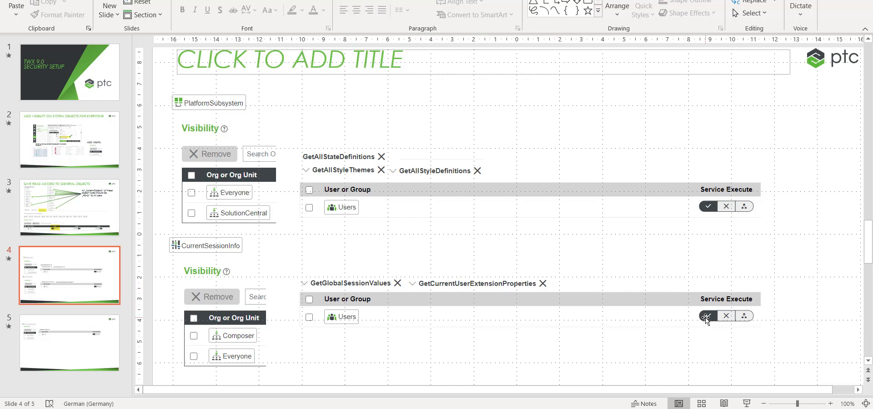
pyautogui.click(82, 353)
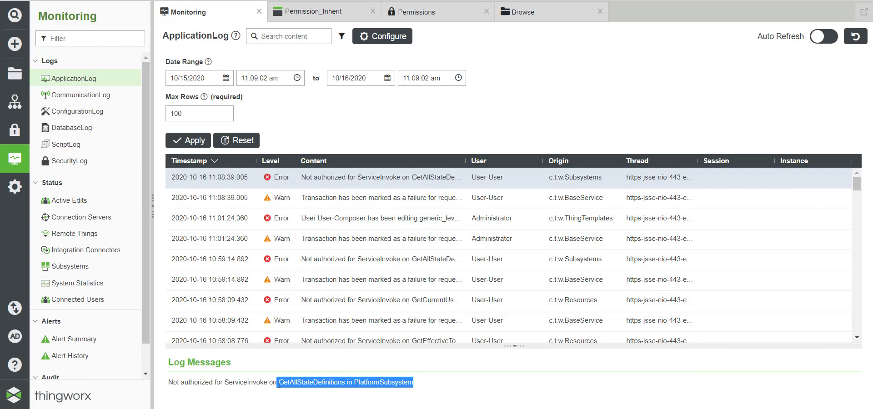
# Step: Select GetAllStateDefinitions in the log message, then open PlatformSubsystem's Run Time permissions
pyautogui.click(328, 384)
pyautogui.doubleClick(312, 381)
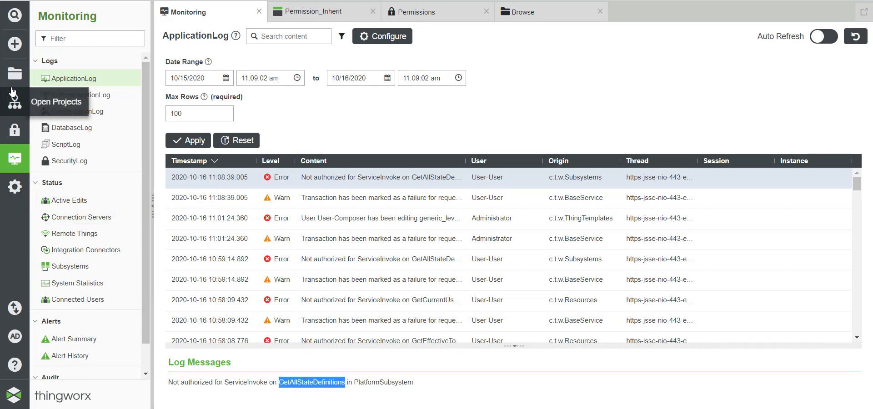
pyautogui.click(15, 73)
pyautogui.scroll(-5, 55, 214)
pyautogui.scroll(-5, 55, 215)
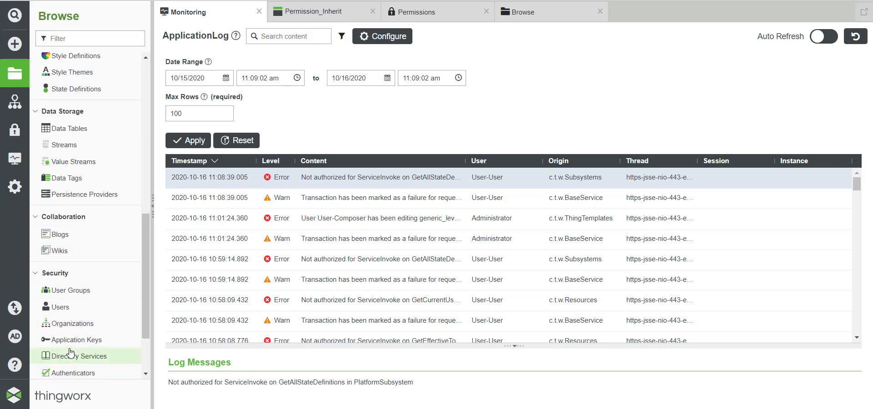
pyautogui.click(67, 363)
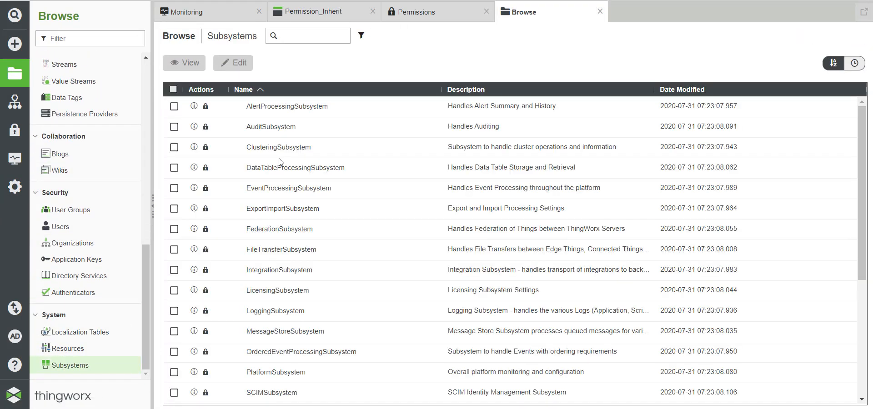
pyautogui.click(277, 373)
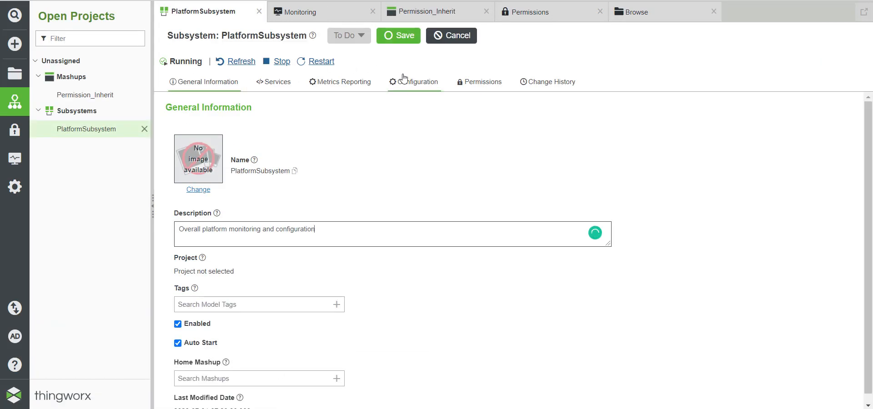
pyautogui.click(469, 83)
pyautogui.click(239, 59)
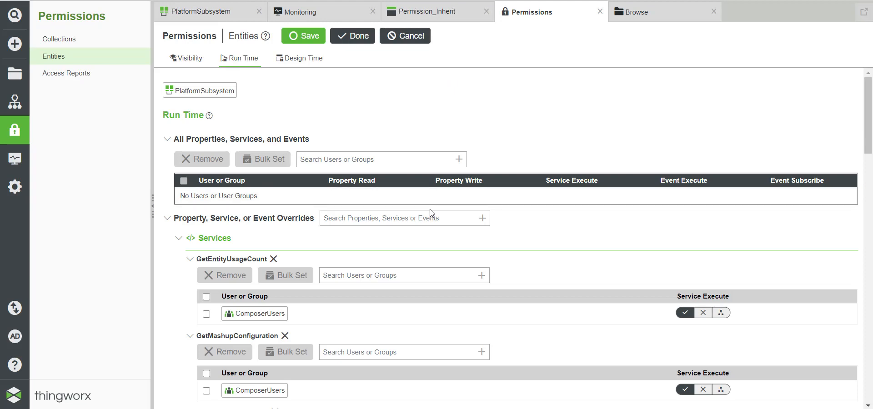
# Step: Allow the Users row Service Execute on the GetAllStateDefinitions override, then save
pyautogui.scroll(-10, 376, 189)
pyautogui.scroll(-3, 368, 189)
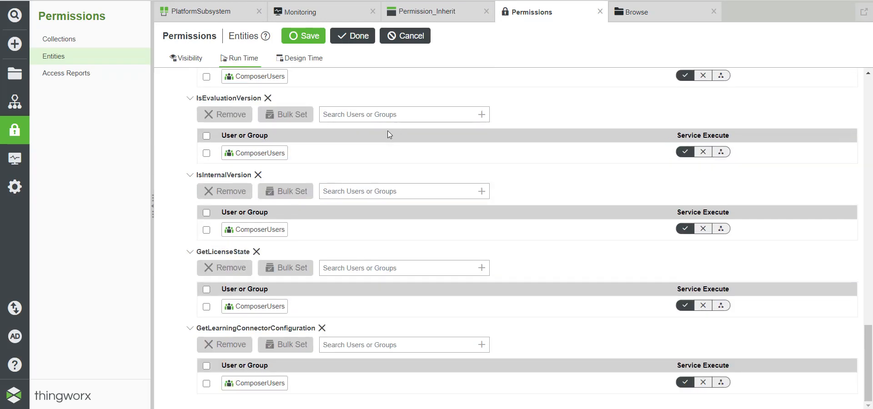
pyautogui.scroll(-5, 387, 135)
pyautogui.press('Return')
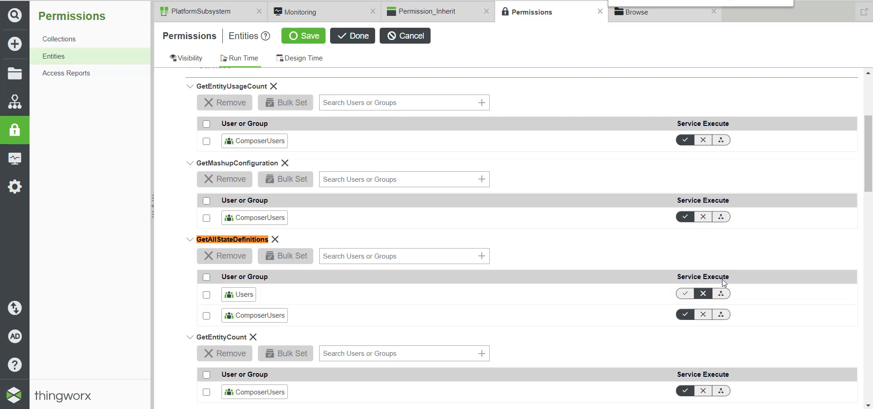
pyautogui.click(685, 293)
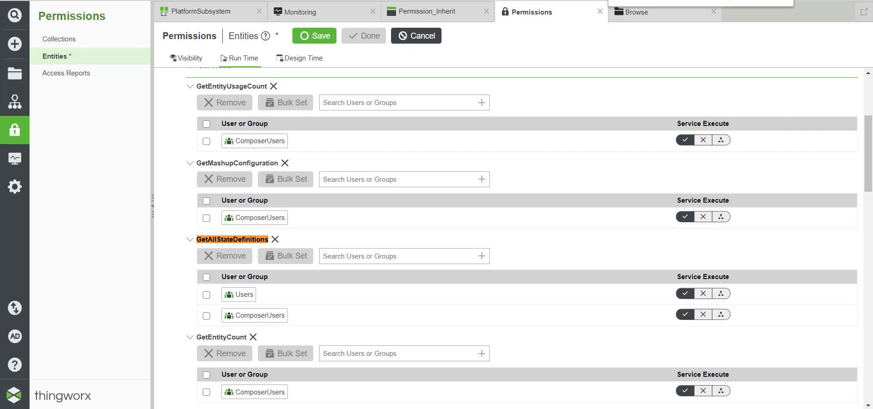
pyautogui.click(313, 38)
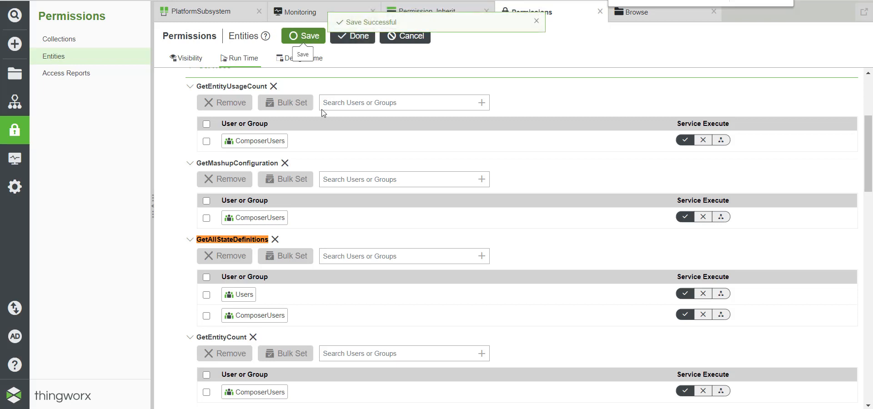
# Step: Bring the mashup runtime window forward, then return to Composer's Browse entity list
pyautogui.moveTo(182, 408)
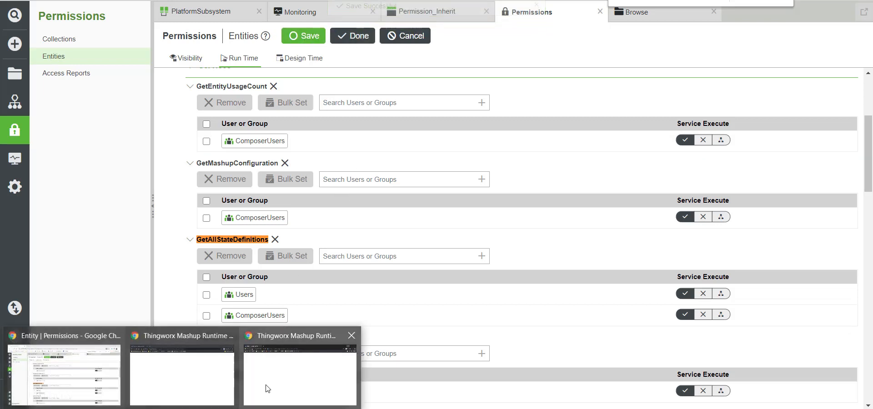
pyautogui.click(270, 382)
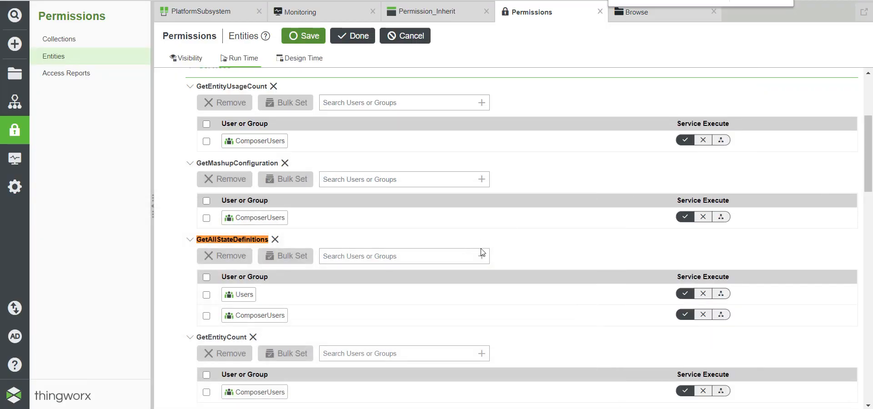
pyautogui.click(14, 73)
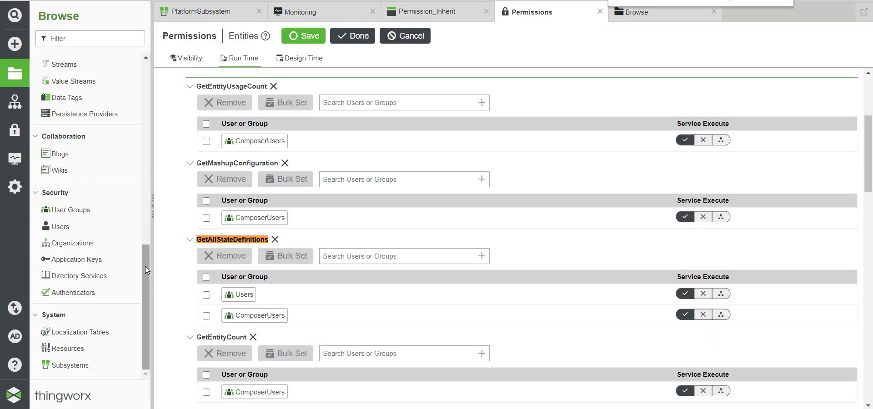
# Step: Open the generic_level1 thing template, check its level1prop property, and open its Permissions
pyautogui.moveTo(146, 266); pyautogui.dragTo(145, 82)
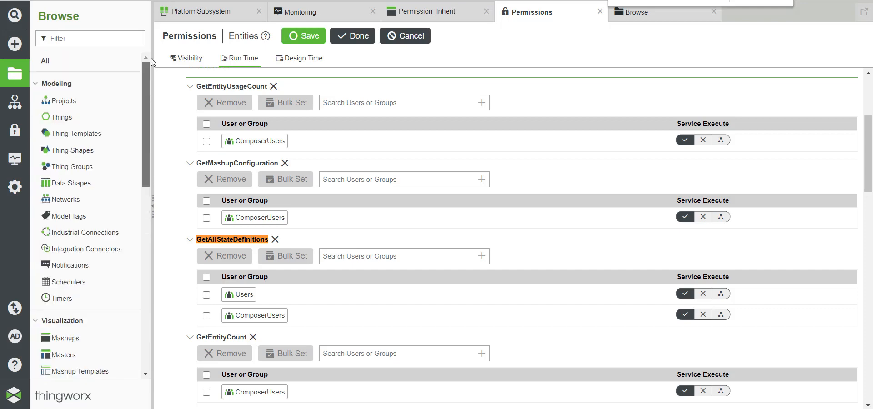
pyautogui.click(76, 133)
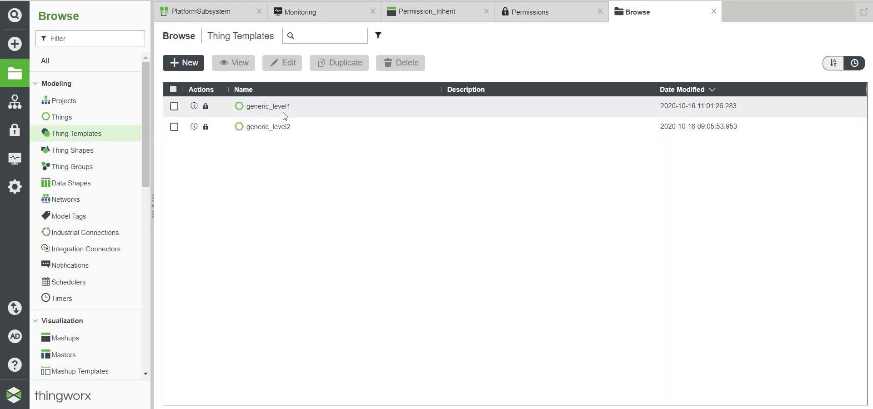
pyautogui.click(262, 107)
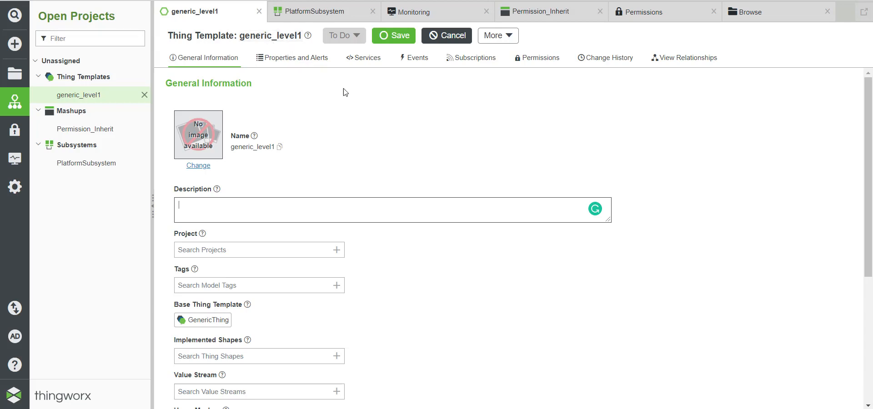
pyautogui.click(291, 59)
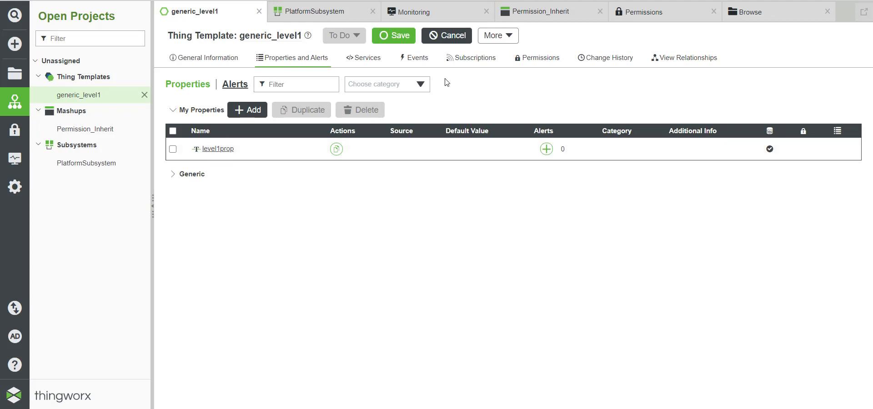
pyautogui.click(541, 58)
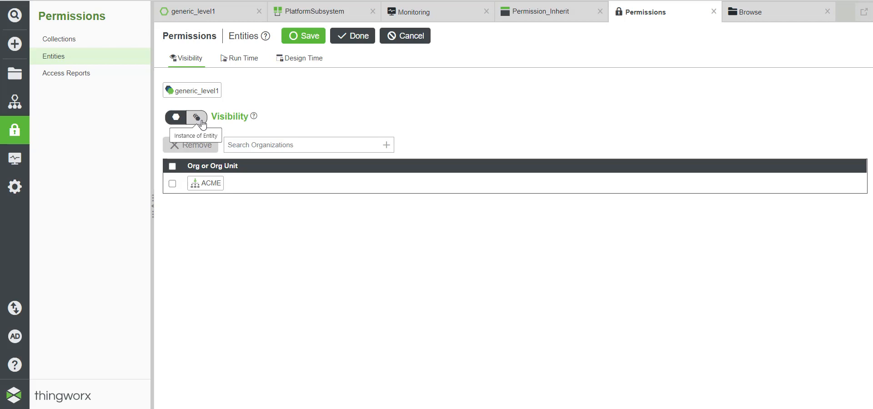
# Step: Inspect generic_level1's Run Time permissions, then cancel the editor without changes
pyautogui.click(246, 64)
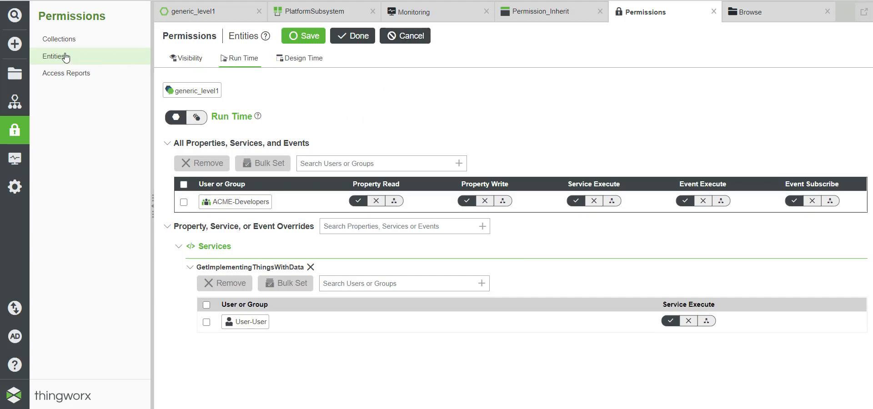
pyautogui.click(403, 36)
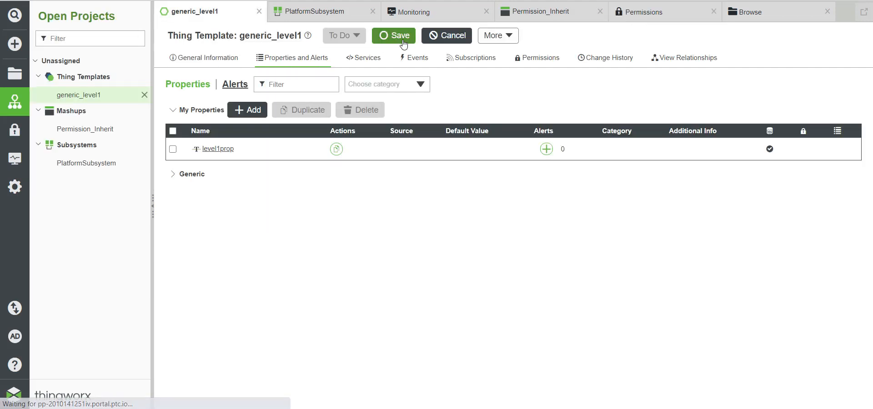
# Step: Open the generic_level2 thing template's Properties to see level1prop inherited from generic_level1
pyautogui.click(14, 73)
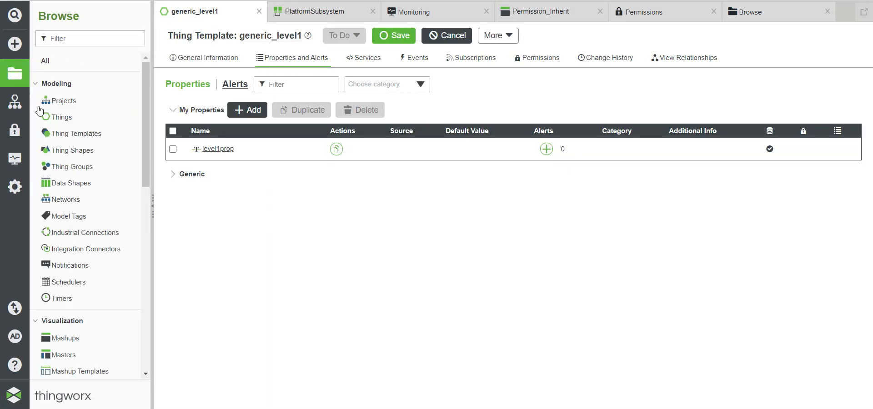
pyautogui.click(65, 135)
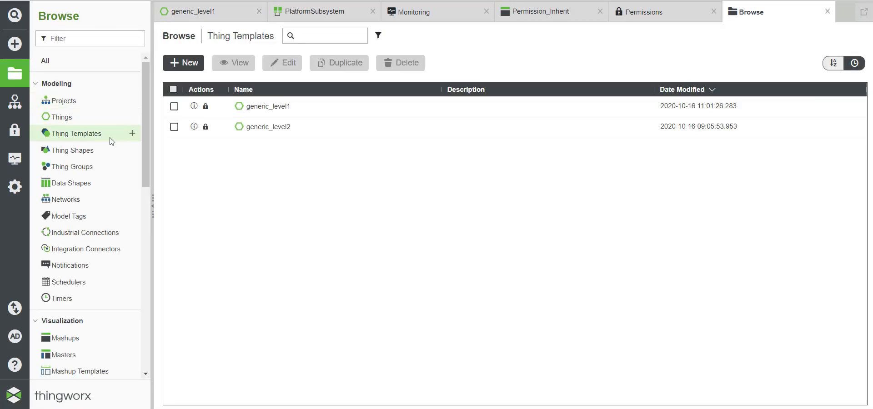
pyautogui.click(277, 130)
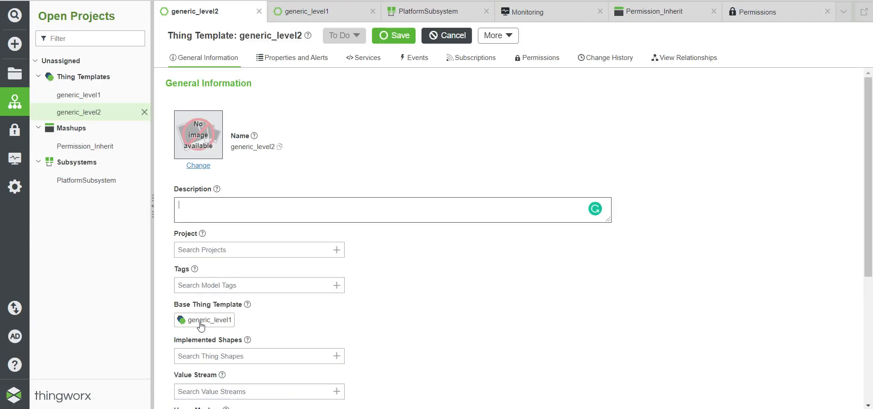
pyautogui.click(301, 59)
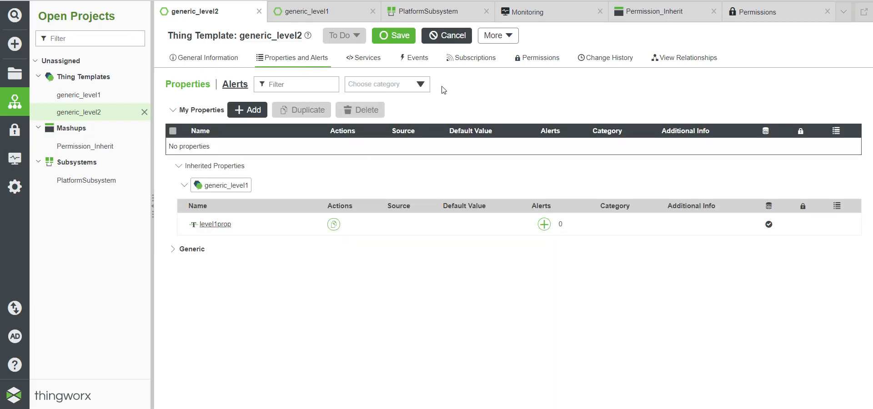
# Step: Review generic_level2's Visibility, Run Time and Design Time permissions, then list all Things
pyautogui.click(538, 58)
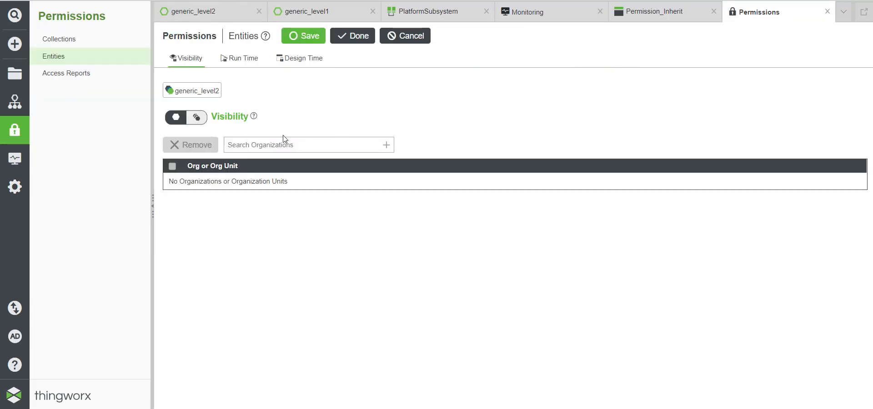
pyautogui.click(196, 117)
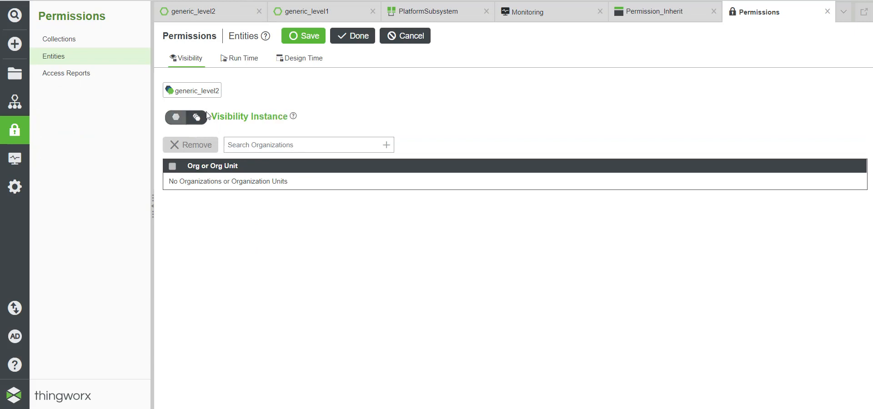
pyautogui.click(236, 63)
pyautogui.click(286, 58)
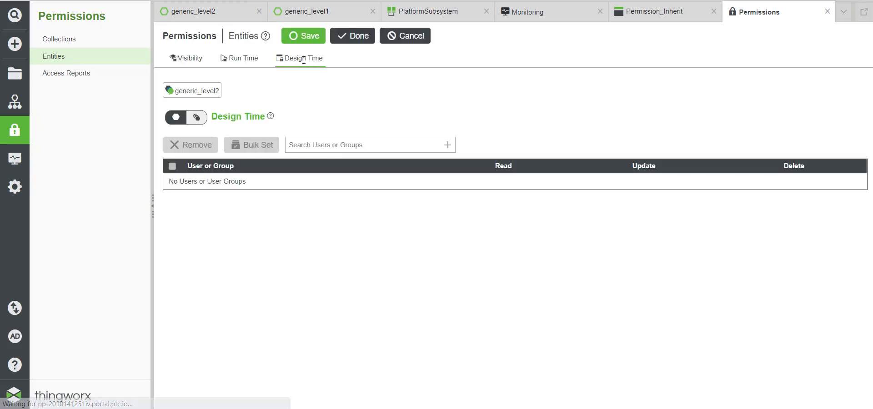
pyautogui.click(246, 63)
pyautogui.click(190, 59)
pyautogui.click(181, 124)
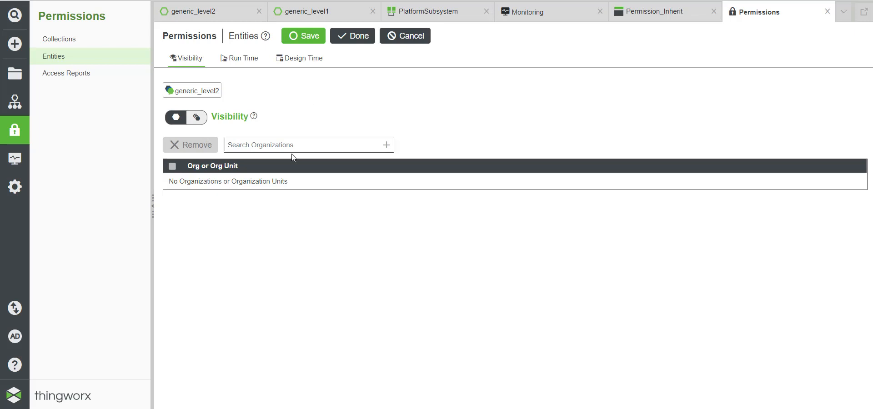
pyautogui.click(13, 74)
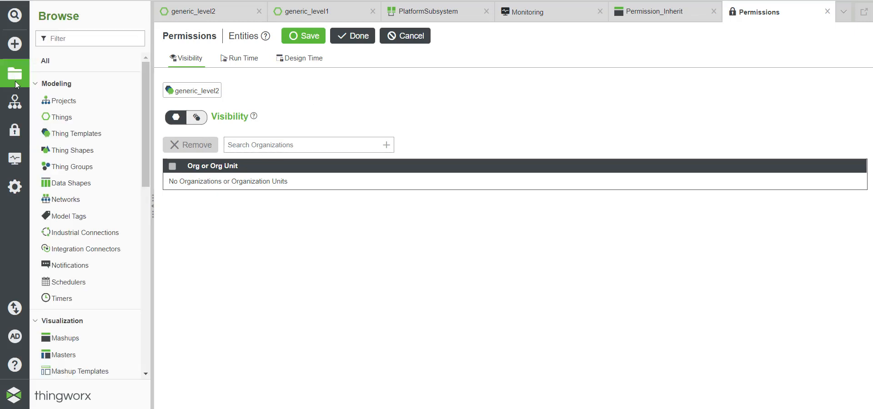
pyautogui.click(61, 116)
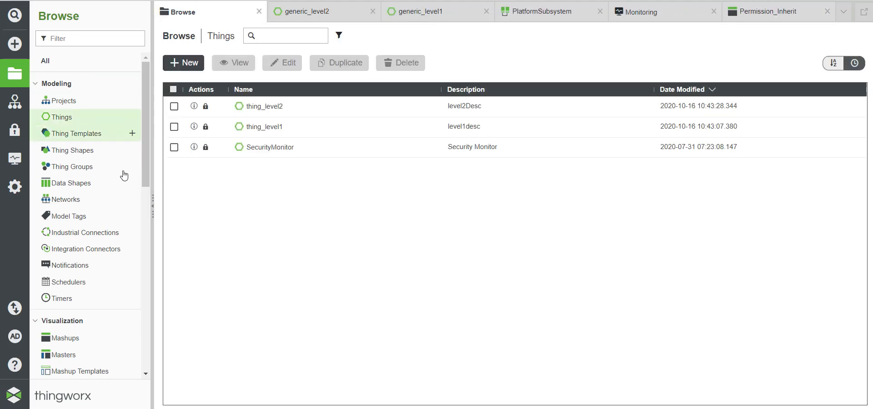
# Step: Open thing_level1 to confirm its generic_level1 base template, then open thing_level2
pyautogui.click(262, 127)
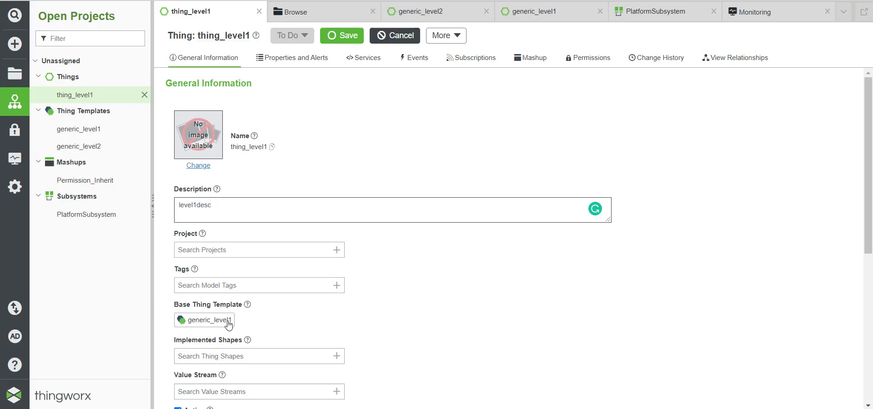
pyautogui.click(14, 73)
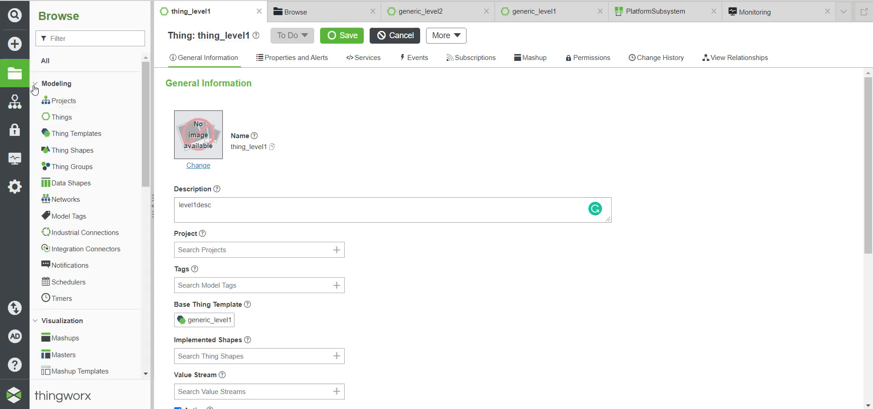
pyautogui.click(63, 117)
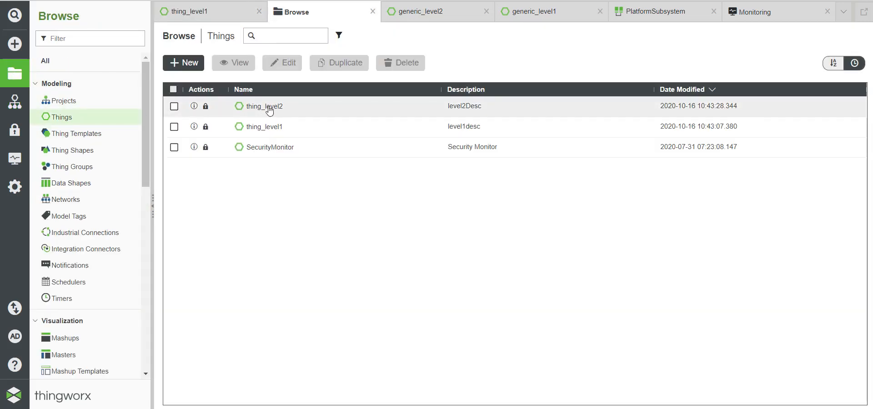
pyautogui.click(269, 109)
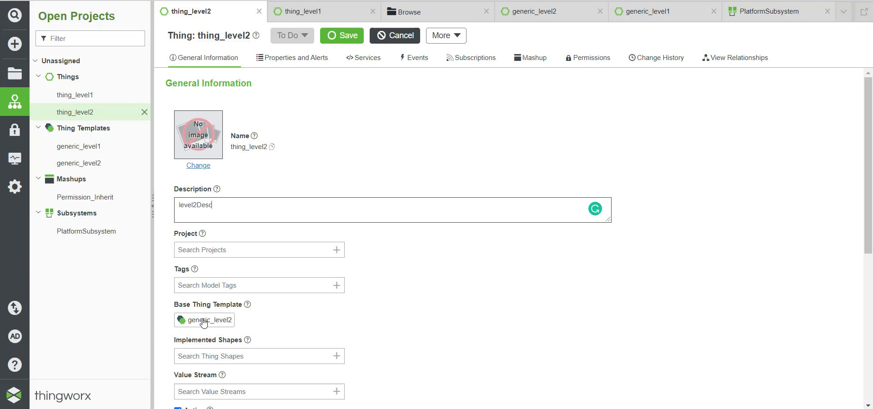
# Step: View generic_level2's relationships, both Uses This Entity and Entity Depends On
pyautogui.click(69, 164)
pyautogui.click(682, 62)
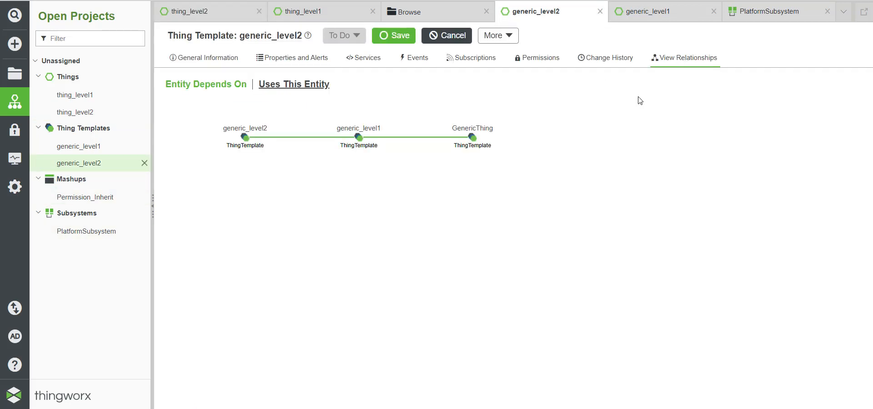
pyautogui.click(293, 86)
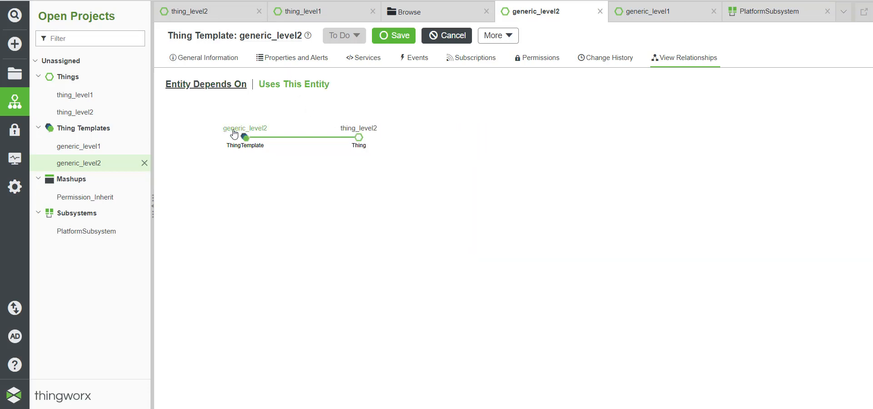
pyautogui.click(200, 87)
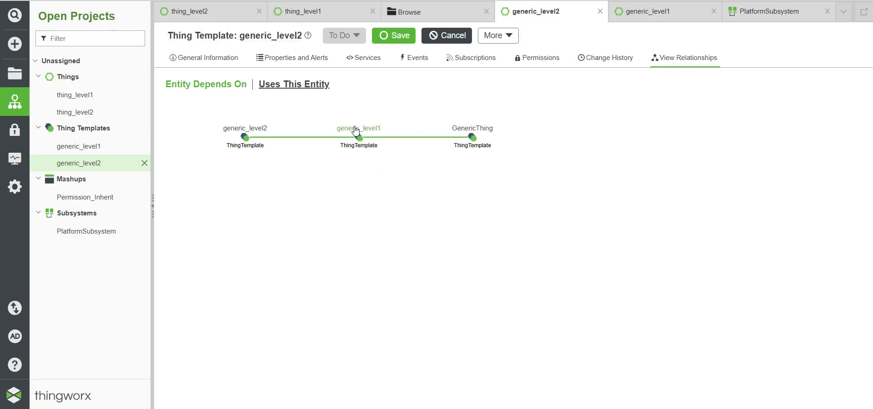
# Step: Open generic_level1 from the map and show which entities use it
pyautogui.click(355, 131)
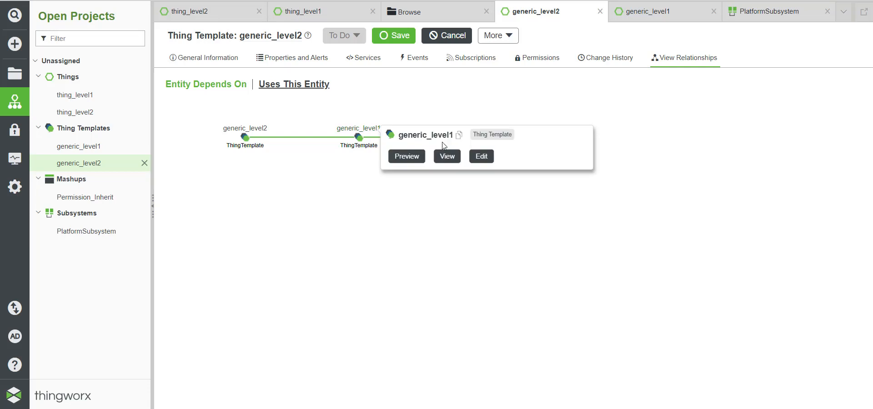
pyautogui.click(444, 156)
pyautogui.click(670, 60)
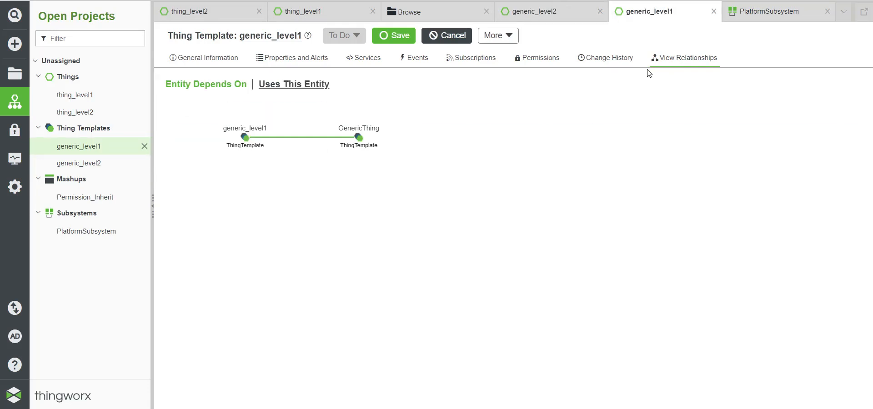
pyautogui.click(275, 86)
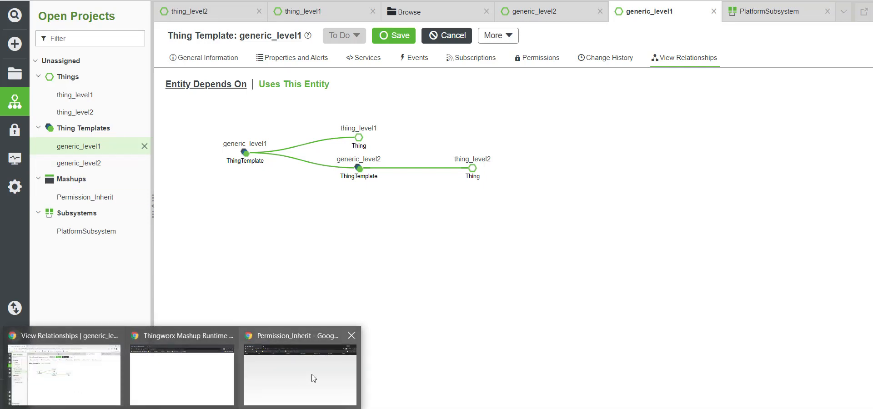
# Step: In the mashup runtime window, sign in with the test user's username and password
pyautogui.click(312, 375)
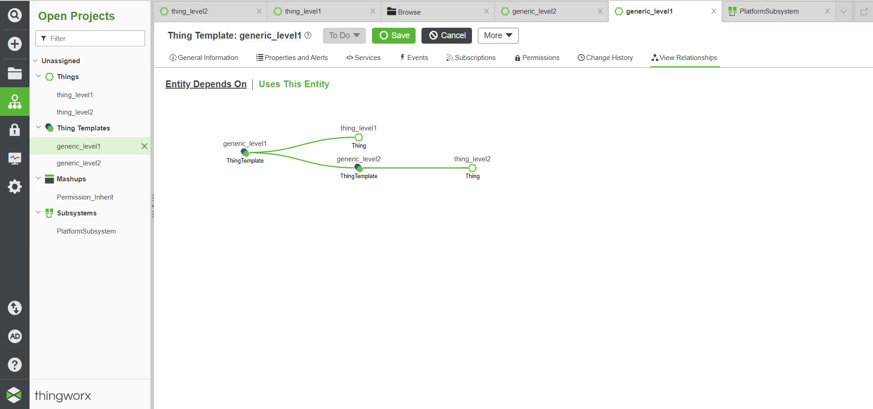
pyautogui.click(214, 387)
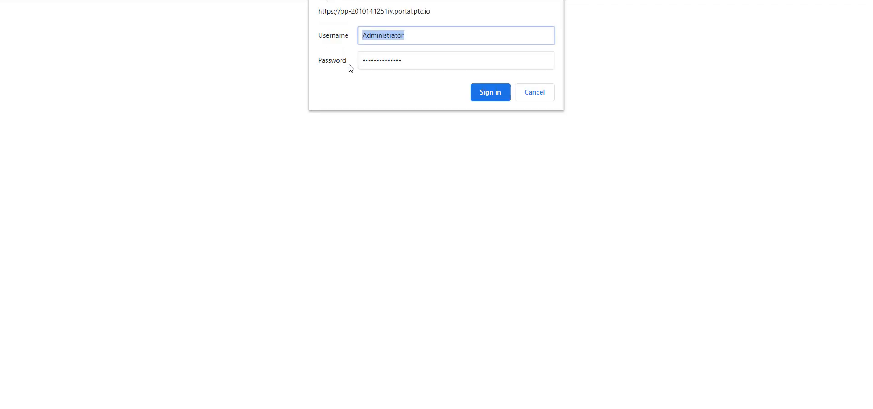
pyautogui.write('User-Composer')
pyautogui.press('Tab')
pyautogui.write('••')
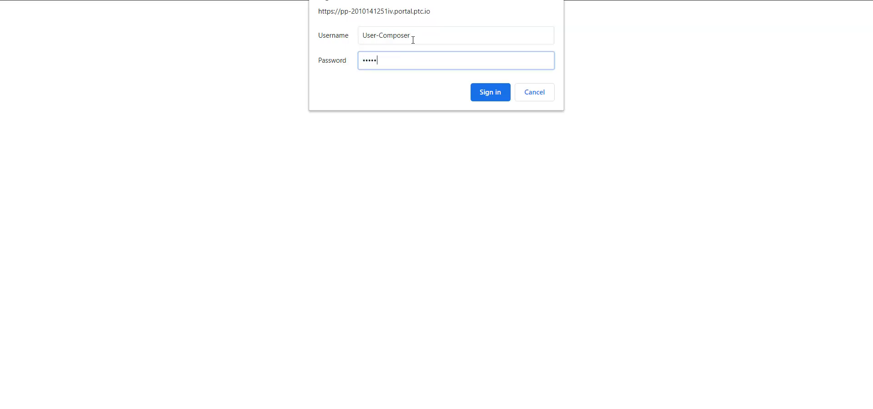
pyautogui.press('Return')
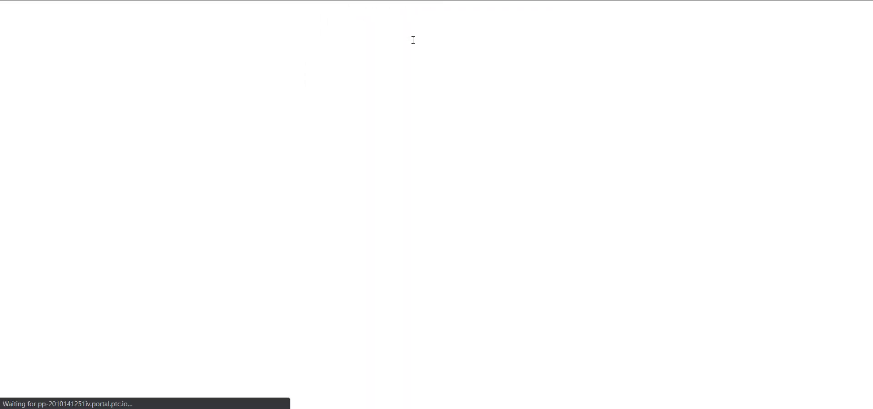
# Step: Re-enter the test user's username and password and submit the sign-in again
pyautogui.write('User-Composer')
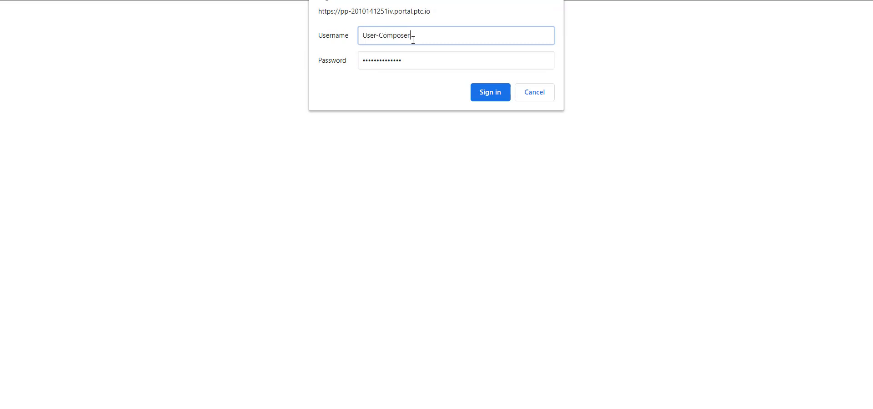
pyautogui.press('Tab')
pyautogui.write('••••')
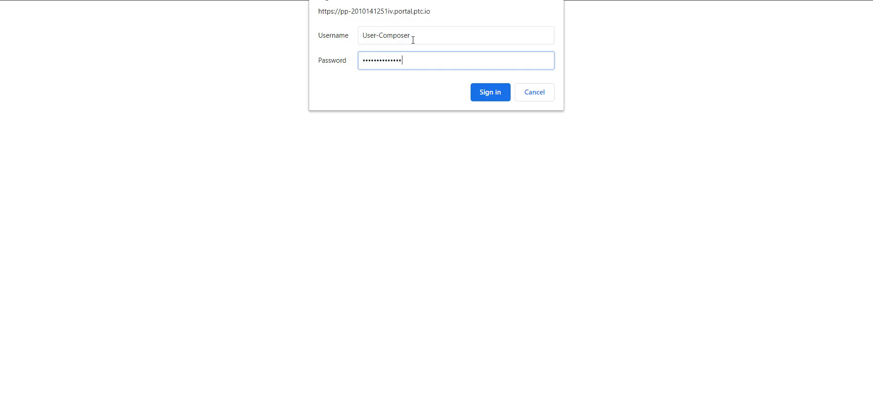
pyautogui.press('Return')
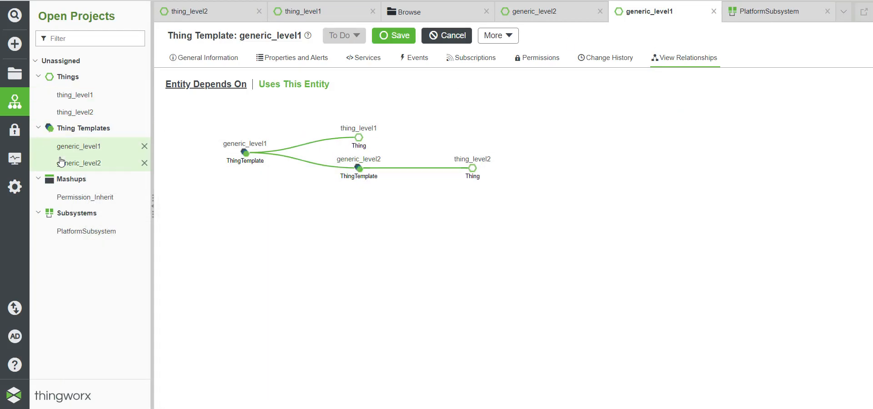
# Step: Give the ACME organization visibility on the generic_level2 template
pyautogui.click(88, 163)
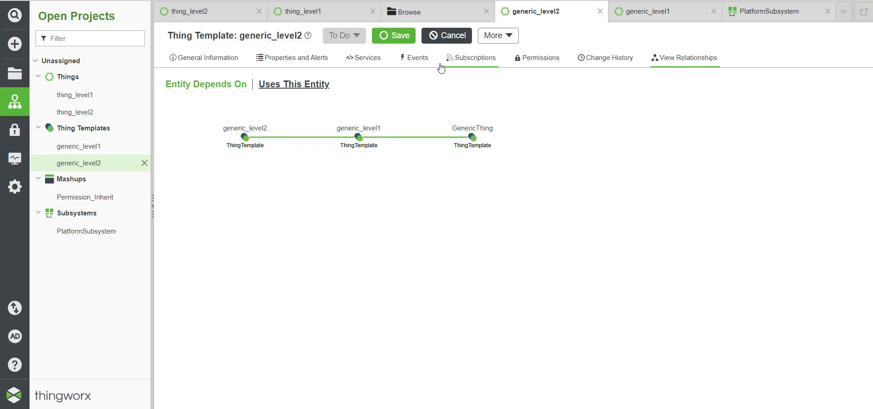
pyautogui.click(544, 58)
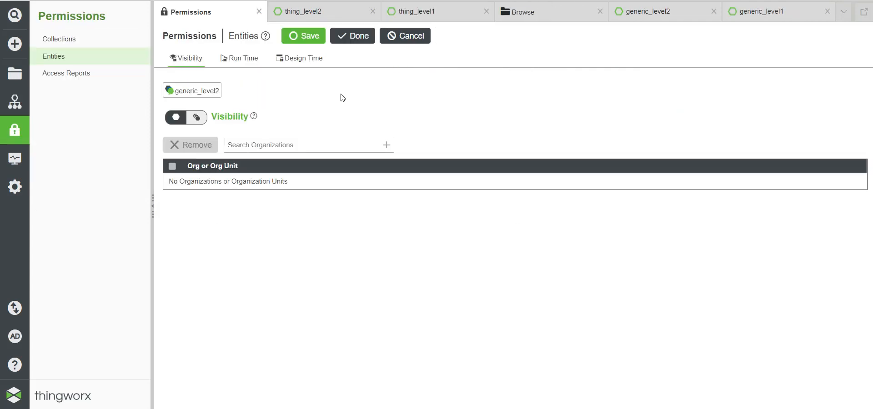
pyautogui.click(247, 147)
pyautogui.write('Ac')
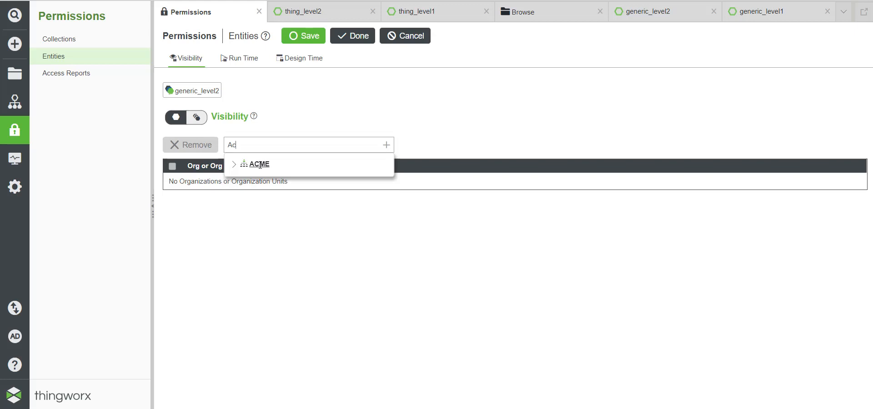
pyautogui.click(256, 162)
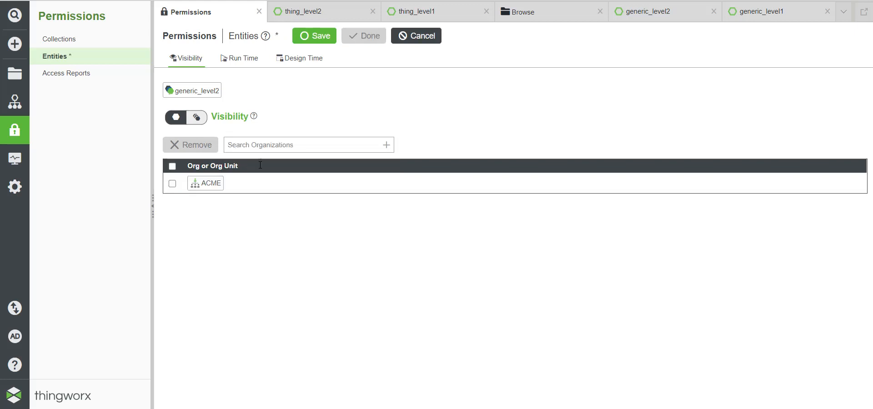
# Step: Grant ACME-Developers design-time Read, Update and Delete on generic_level2 and save
pyautogui.click(292, 62)
pyautogui.click(291, 145)
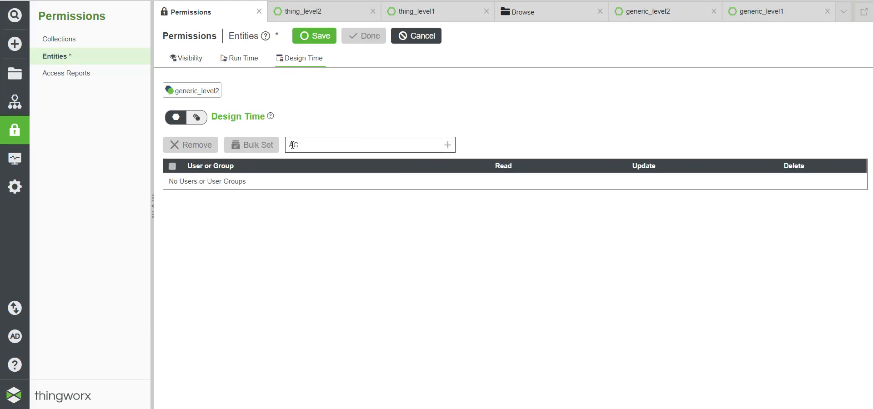
pyautogui.write('Ac')
pyautogui.click(336, 220)
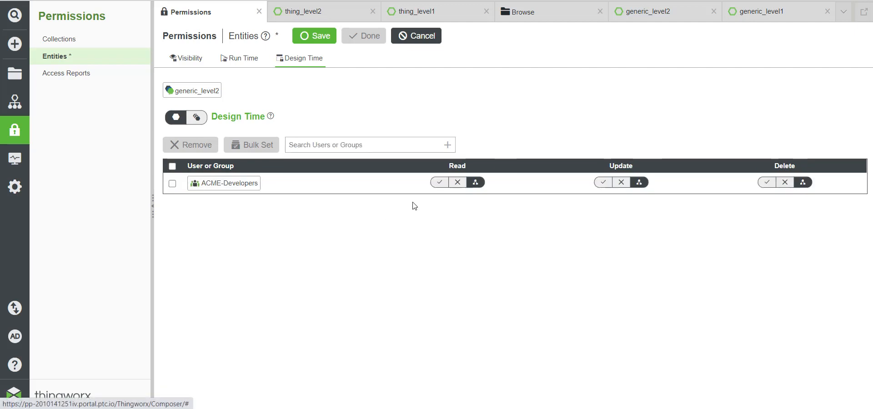
pyautogui.click(439, 182)
pyautogui.click(603, 182)
pyautogui.click(766, 182)
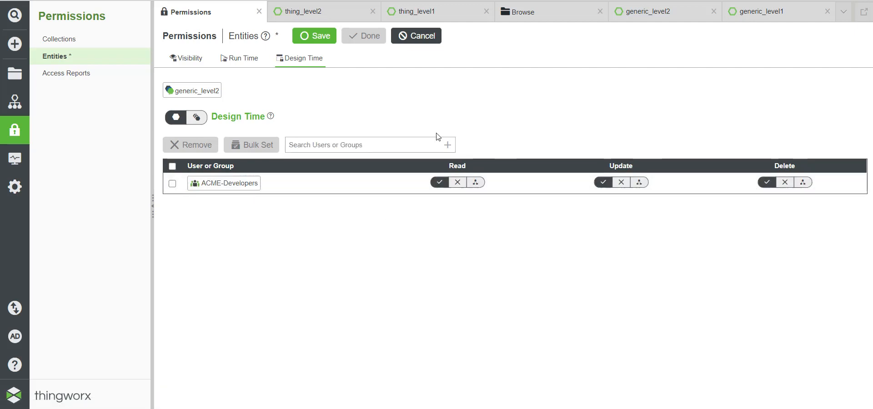
pyautogui.click(326, 42)
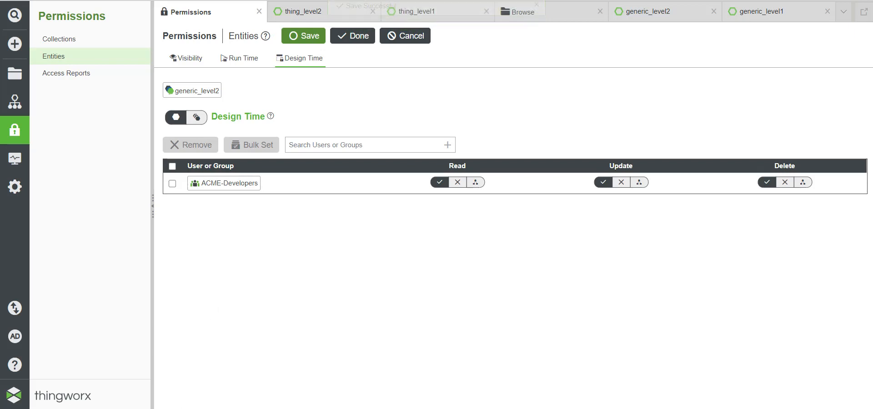
pyautogui.click(251, 377)
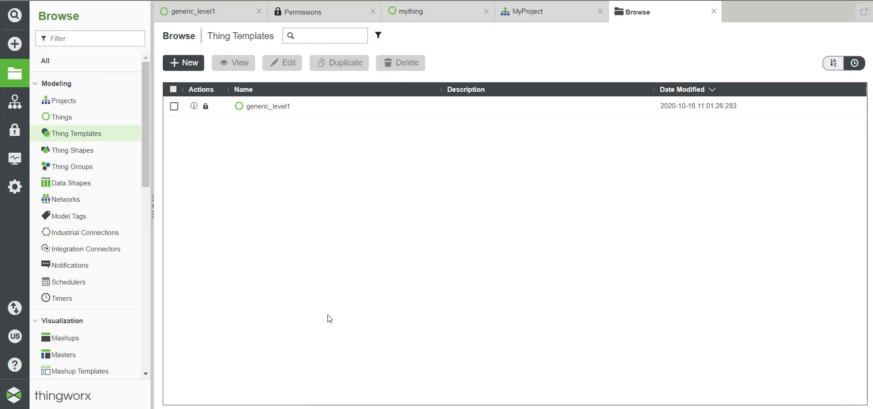
# Step: Look through the Thing Shapes list, then the Thing Templates list
pyautogui.click(74, 150)
pyautogui.click(72, 137)
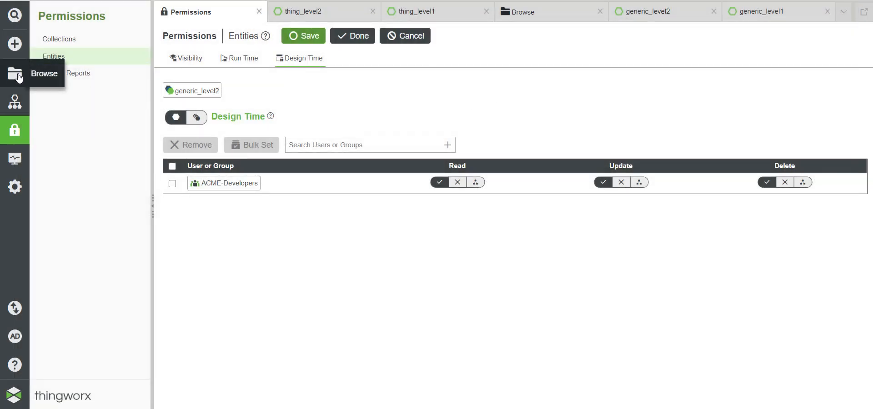
# Step: Open the generic_level2 template's permissions from the Thing Templates list
pyautogui.click(17, 76)
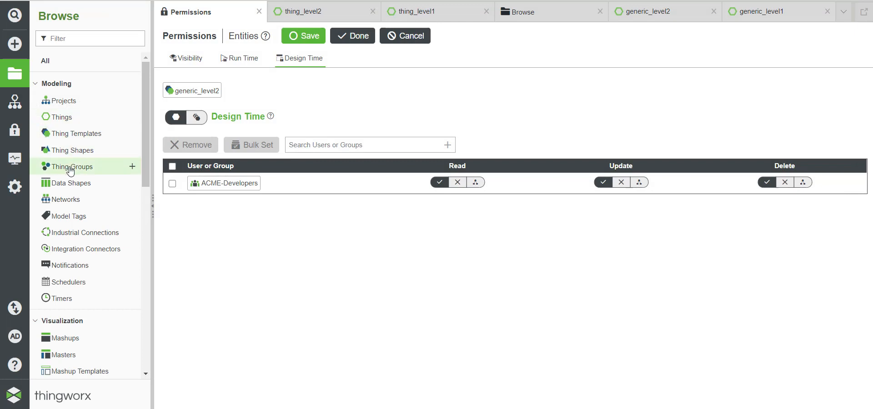
pyautogui.click(66, 133)
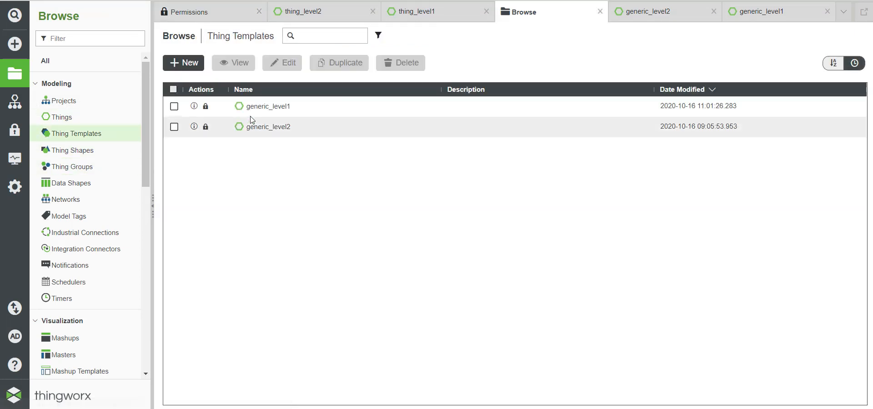
pyautogui.click(272, 128)
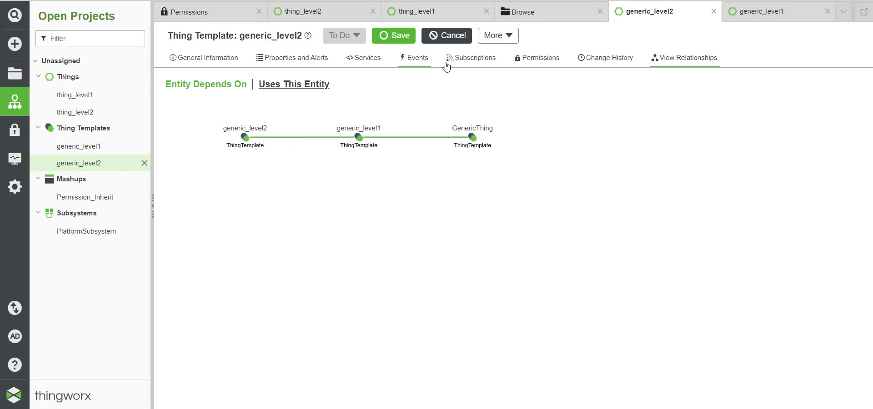
pyautogui.click(539, 58)
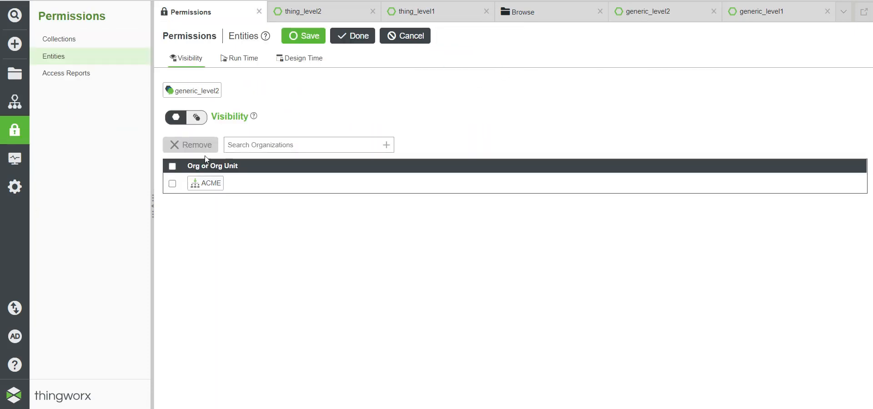
# Step: Add ACME to generic_level2's instance visibility, save, and open an incognito browser window
pyautogui.click(197, 120)
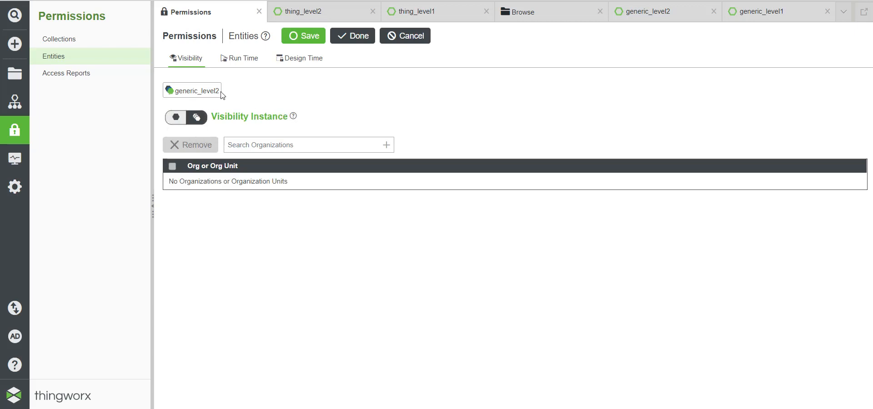
pyautogui.click(245, 144)
pyautogui.write('Ad')
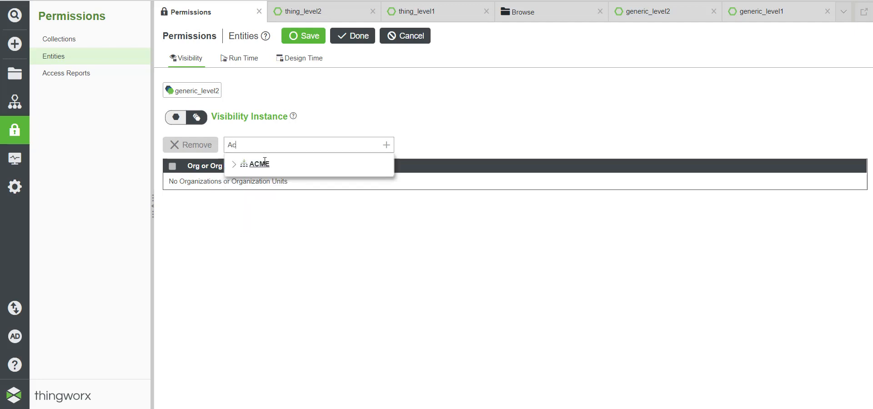
pyautogui.click(260, 163)
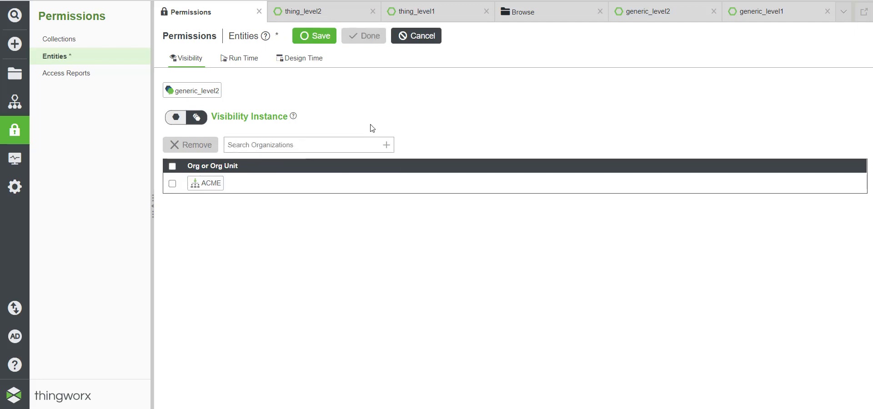
pyautogui.click(318, 35)
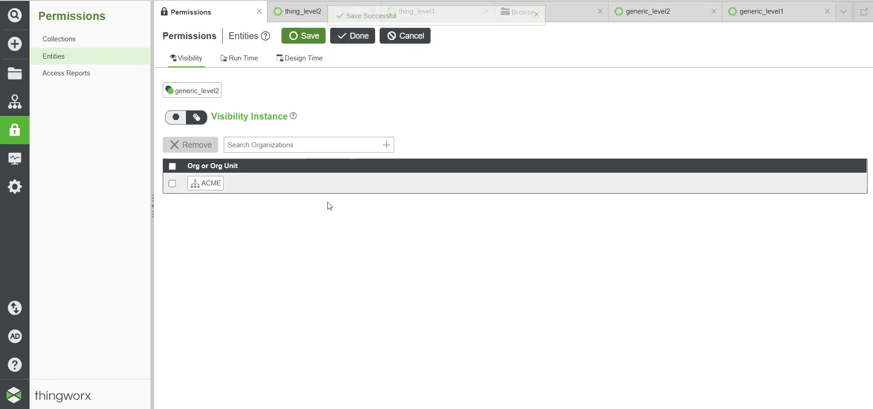
pyautogui.hotkey('ctrl', 'shift', 'n')
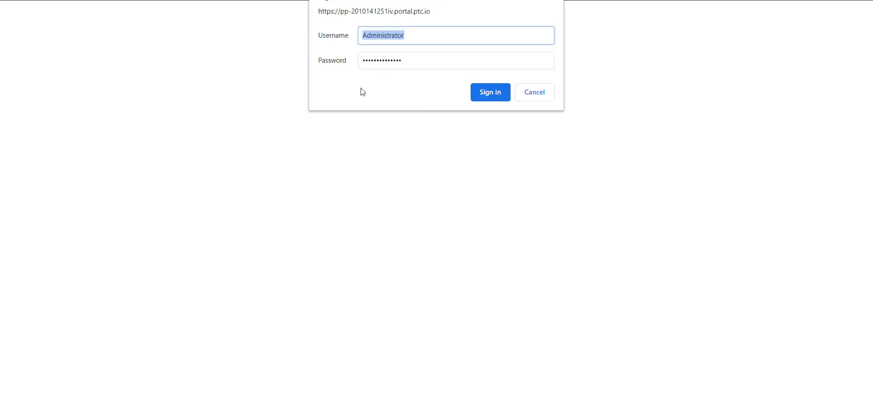
# Step: Sign in with the test user's username and password, then select the thing_level2 grid row
pyautogui.write('User-User')
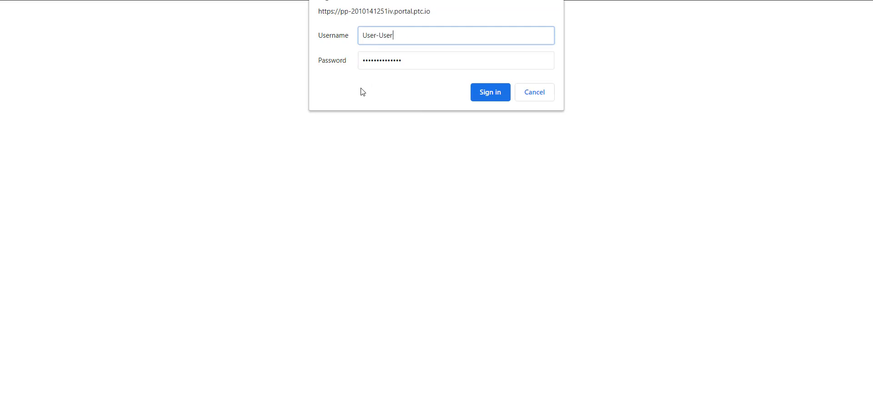
pyautogui.press('Tab')
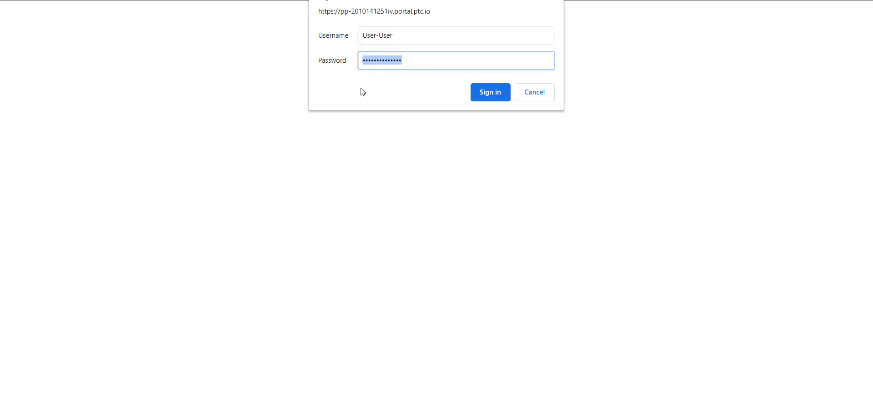
pyautogui.write('Us')
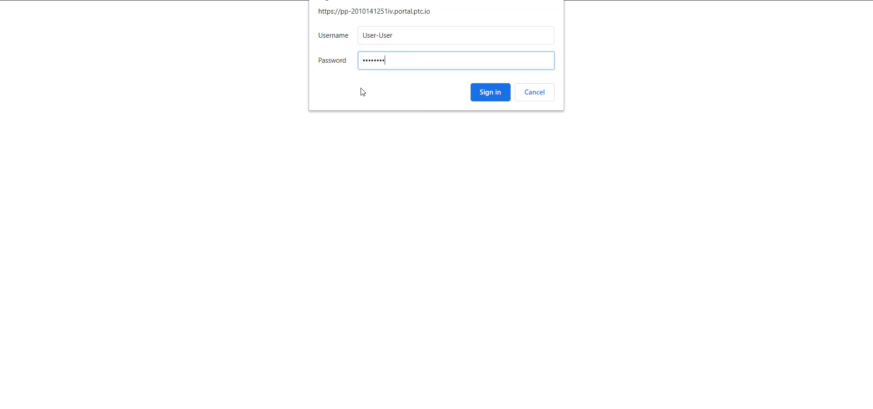
pyautogui.press('Return')
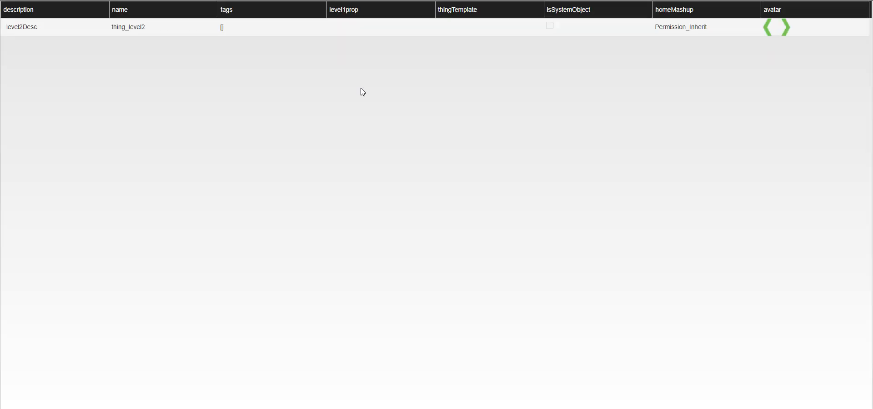
pyautogui.click(83, 31)
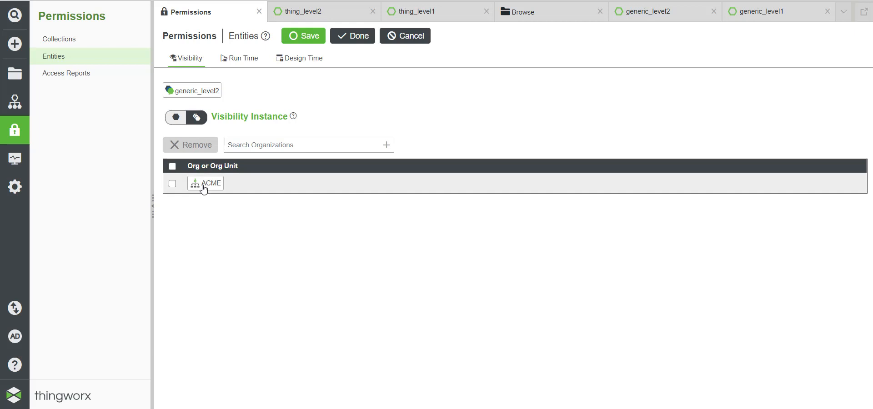
# Step: Remove ACME from generic_level2's instance visibility and save
pyautogui.click(172, 183)
pyautogui.click(174, 146)
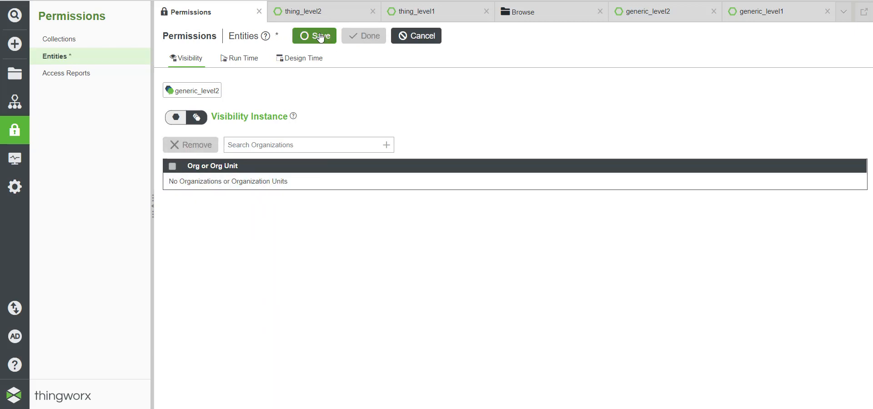
pyautogui.click(302, 35)
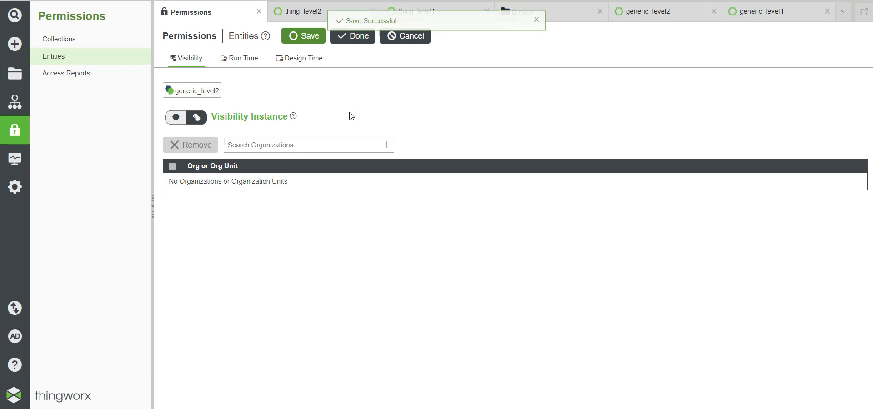
# Step: Add ACME to generic_level1's instance visibility and save it
pyautogui.click(14, 74)
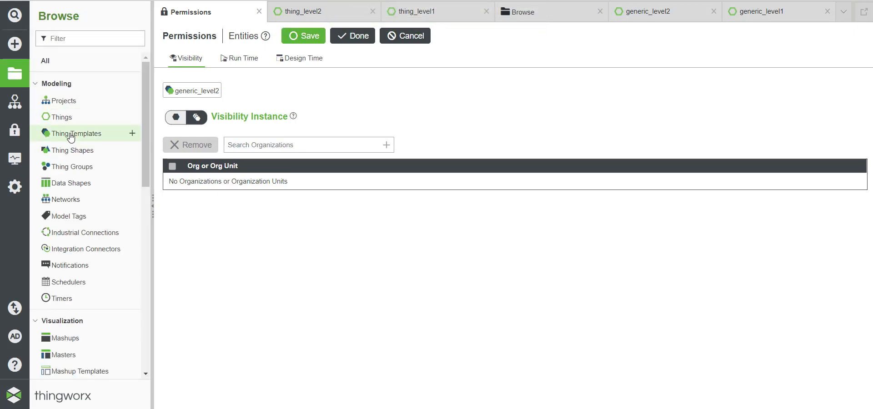
pyautogui.click(70, 137)
pyautogui.click(268, 108)
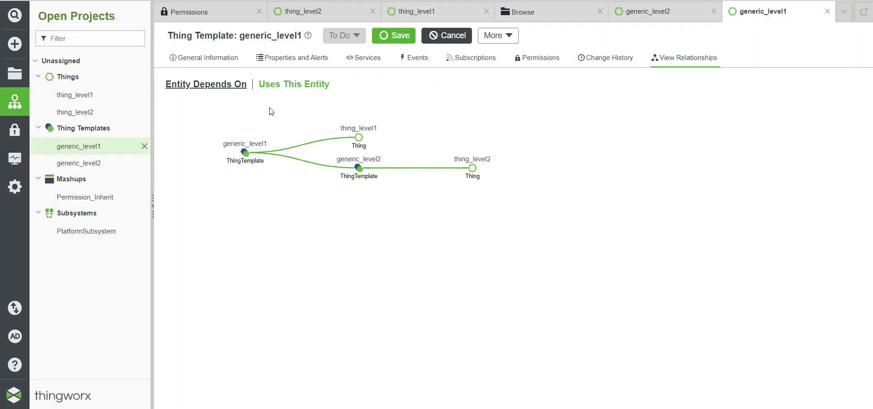
pyautogui.click(540, 58)
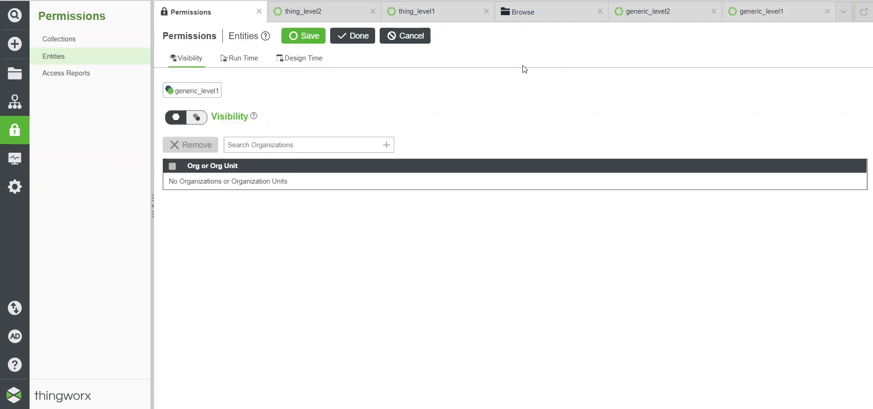
pyautogui.click(196, 118)
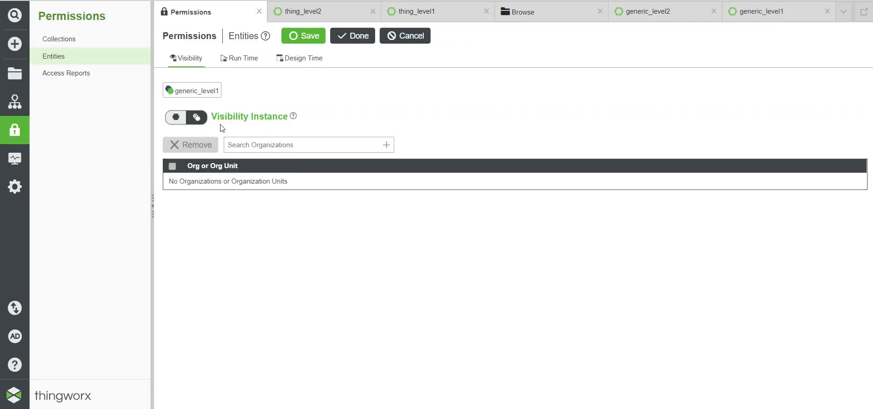
pyautogui.click(240, 144)
pyautogui.write('acm')
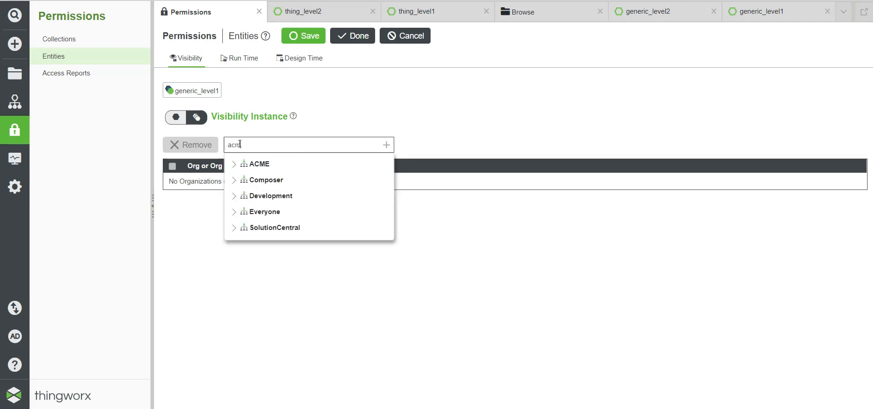
pyautogui.click(257, 162)
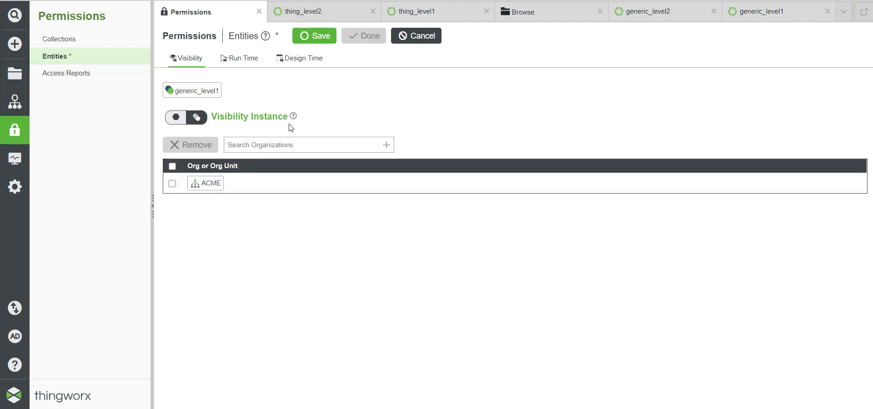
pyautogui.click(313, 35)
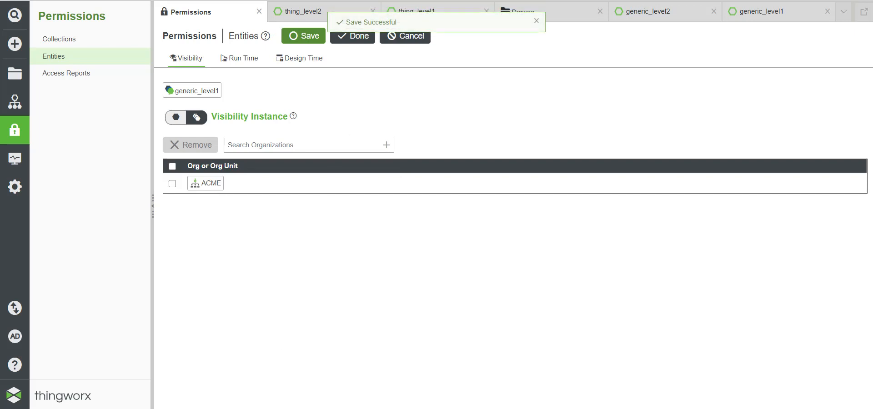
pyautogui.click(263, 382)
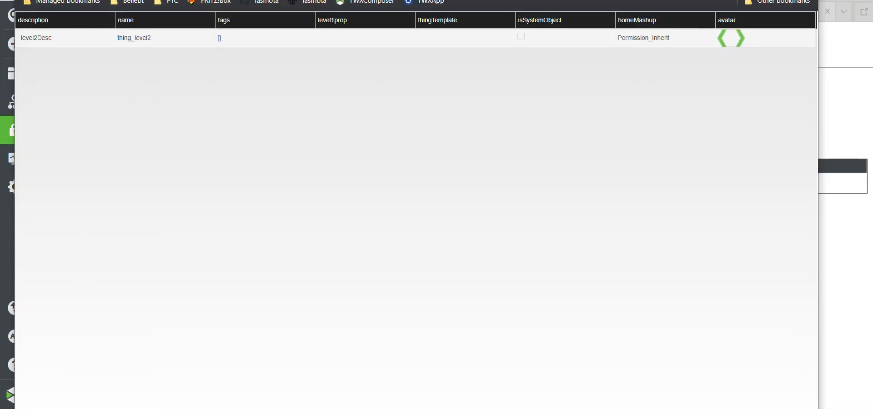
# Step: Reload the mashup so its grid lists thing_level1 and thing_level2
pyautogui.press('F5')
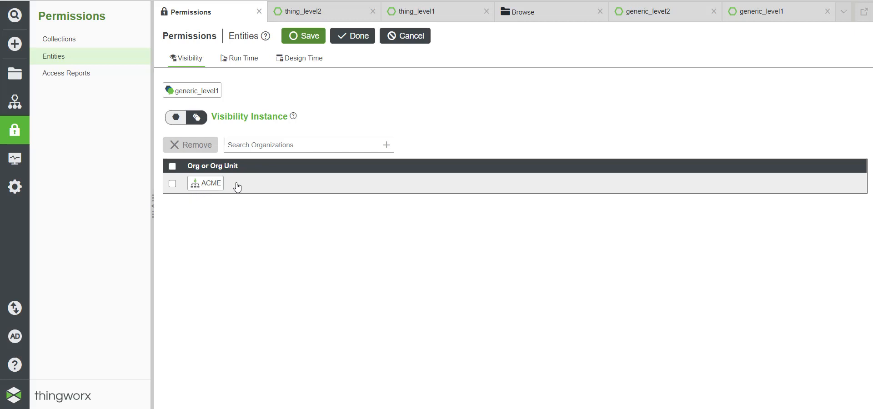
# Step: Check the Permission_Inherit mashup, then open generic_level2's Permissions via Browse > Thing Templates
pyautogui.moveTo(183, 408)
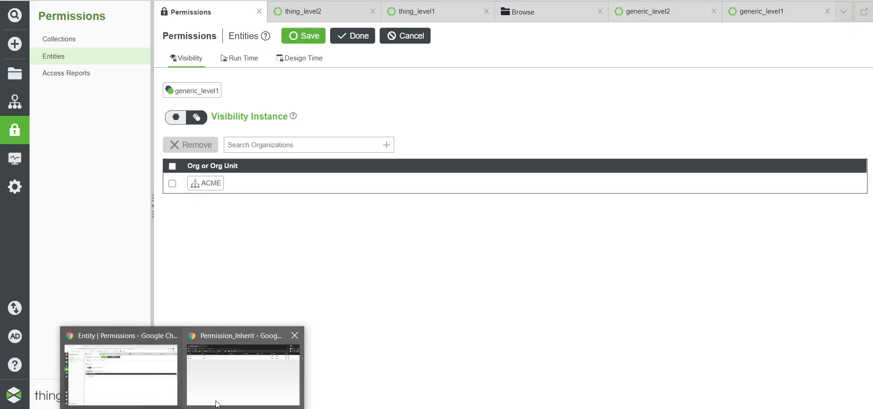
pyautogui.click(227, 383)
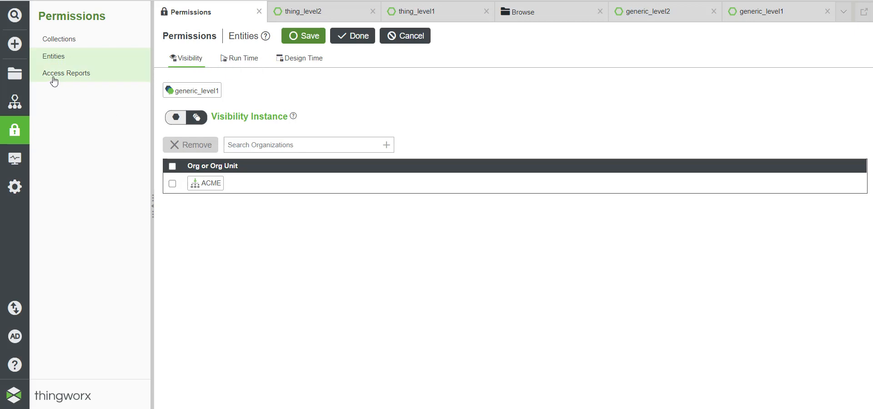
pyautogui.click(15, 74)
pyautogui.click(68, 134)
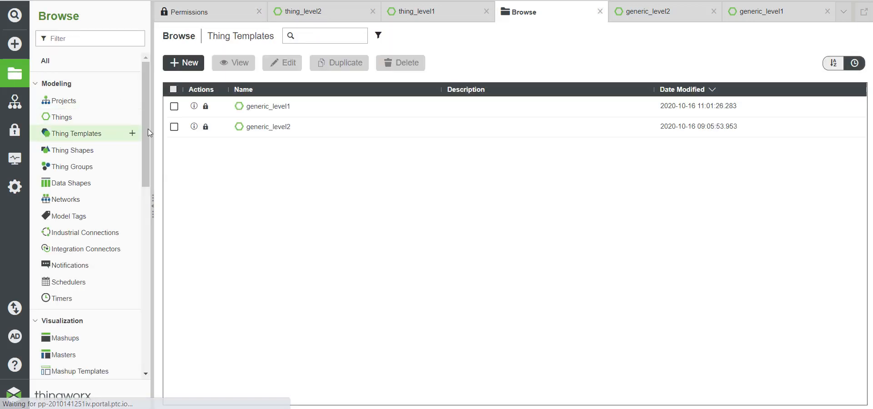
pyautogui.click(274, 130)
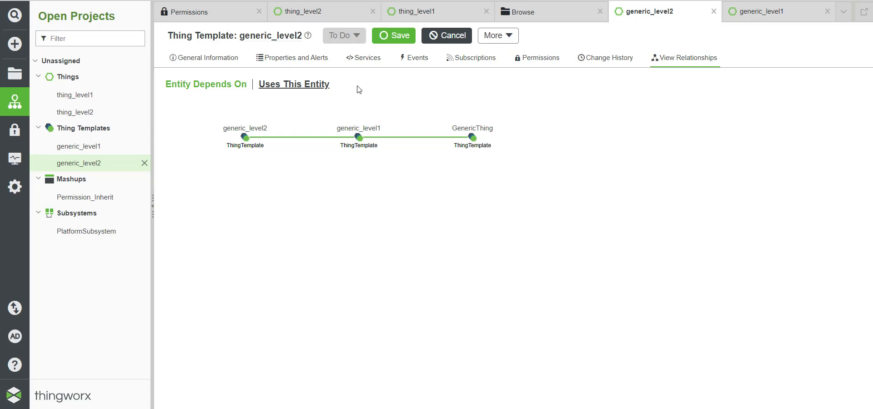
pyautogui.click(537, 58)
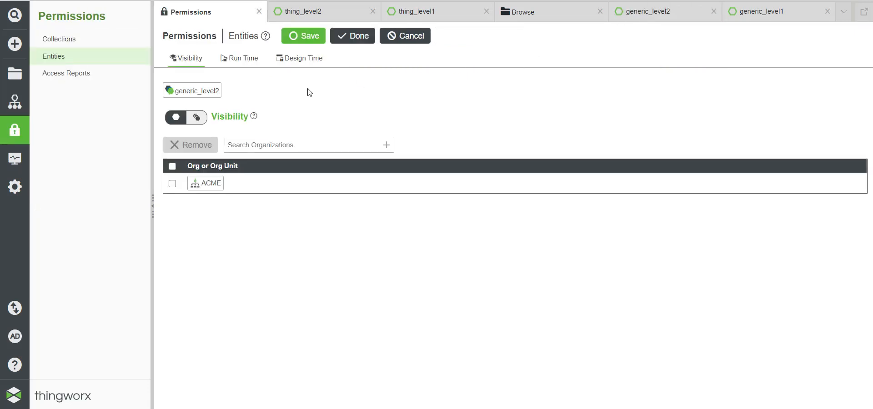
# Step: In Run Time instance permissions, add ACME-Users with Property Read allowed, and save
pyautogui.click(238, 60)
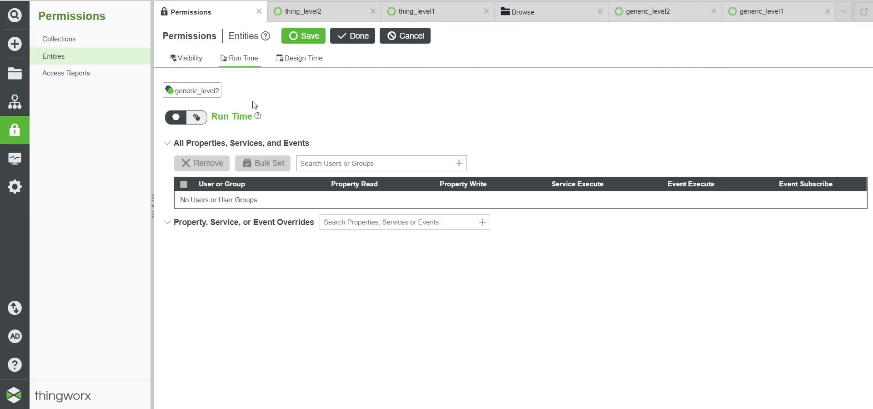
pyautogui.click(197, 118)
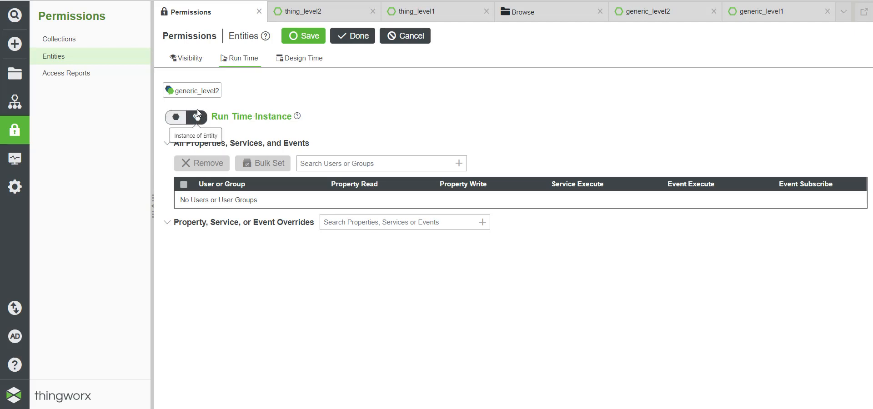
pyautogui.click(305, 162)
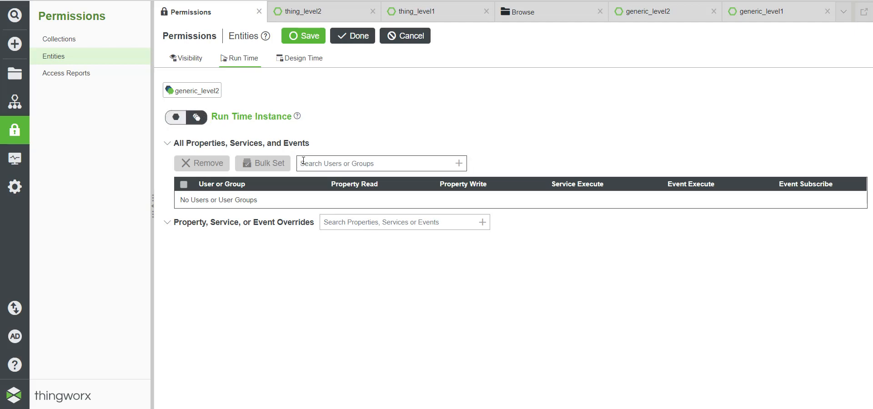
pyautogui.write('acme')
pyautogui.click(334, 256)
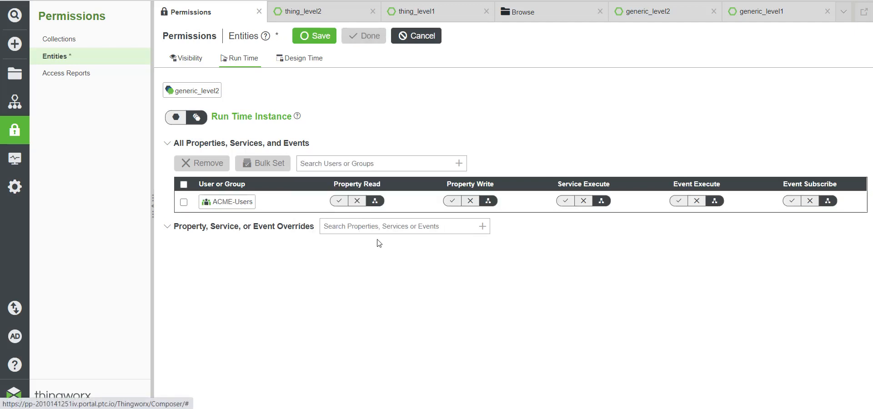
pyautogui.click(339, 200)
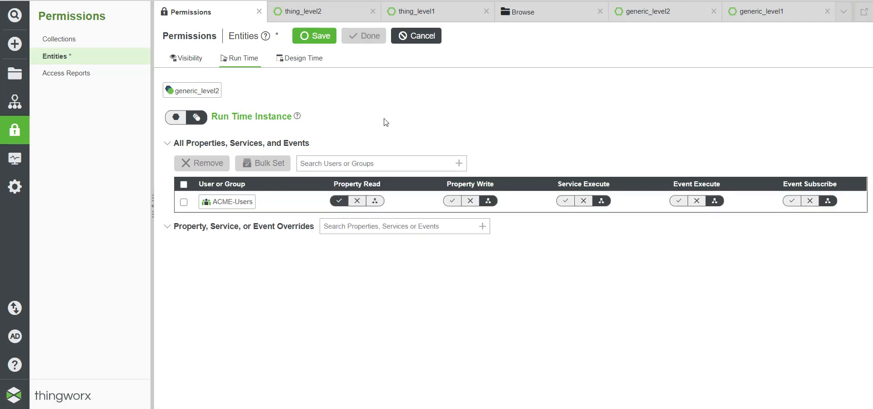
pyautogui.click(313, 36)
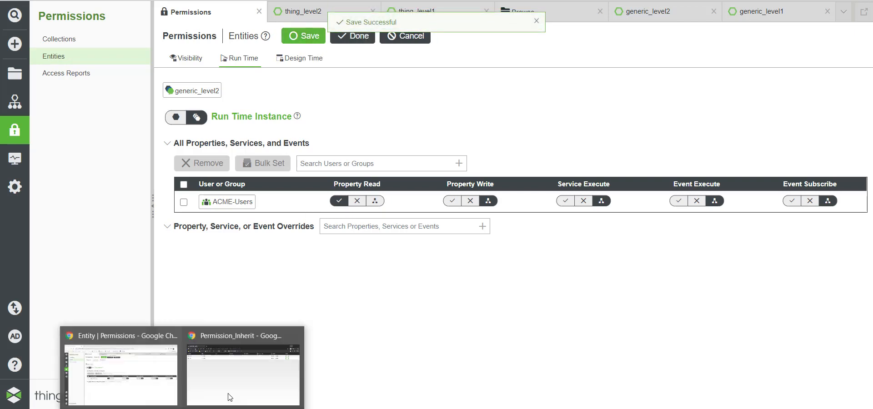
pyautogui.click(228, 395)
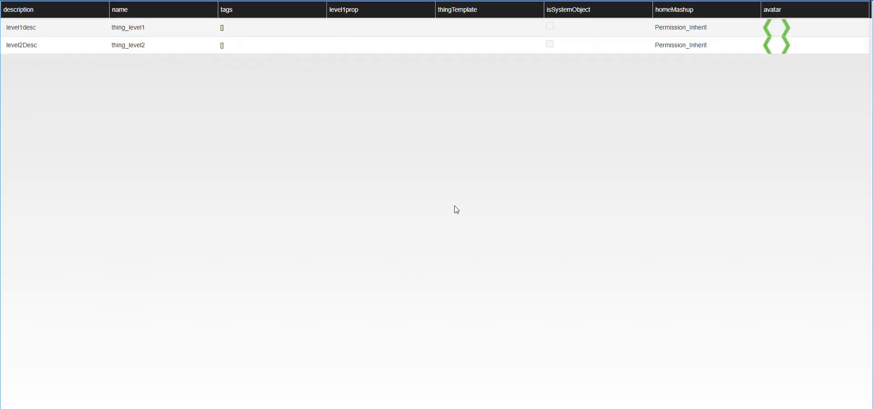
# Step: Reload the Permission_Inherit mashup to check the grid under the new permission
pyautogui.press('F5')
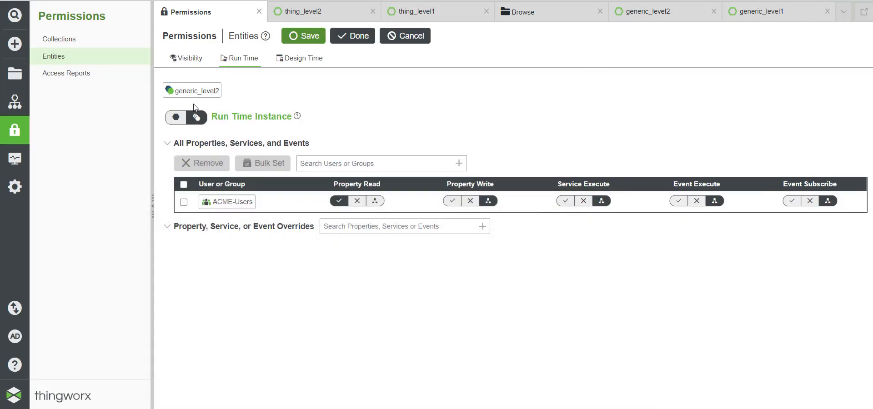
# Step: Review generic_level1's run-time and visibility permissions
pyautogui.click(14, 73)
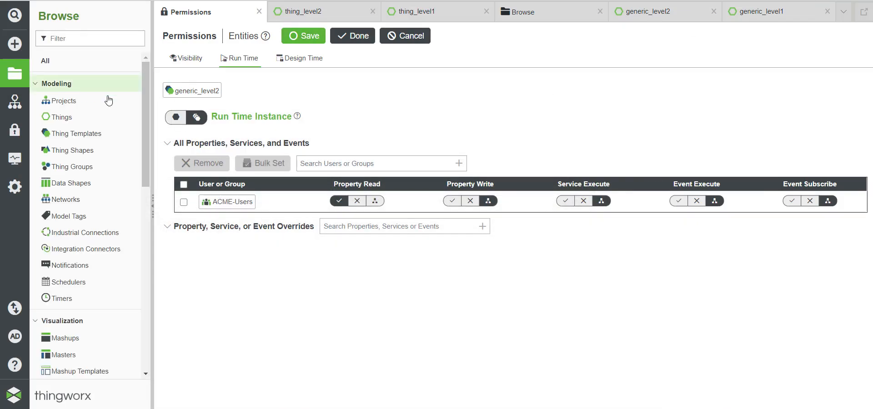
pyautogui.click(68, 133)
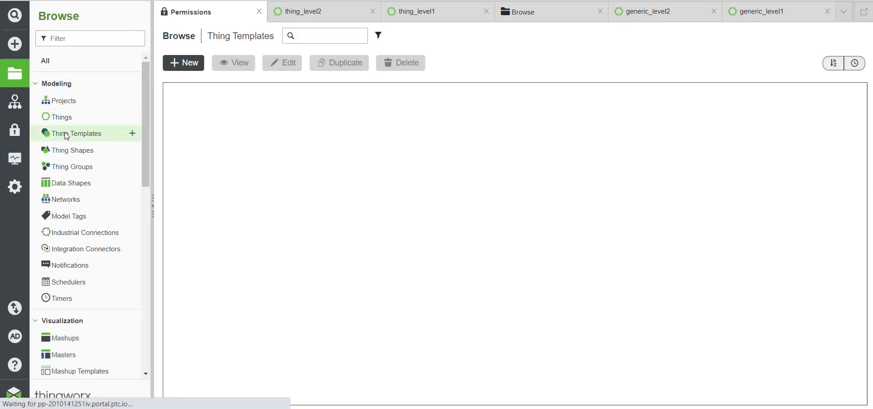
pyautogui.click(272, 108)
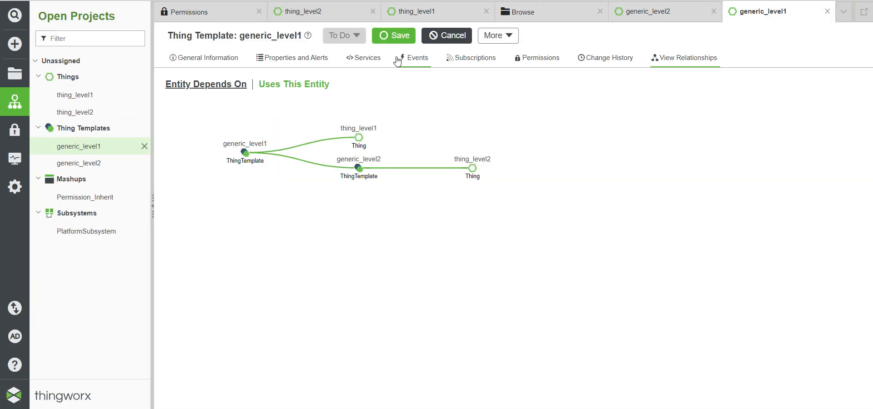
pyautogui.click(534, 58)
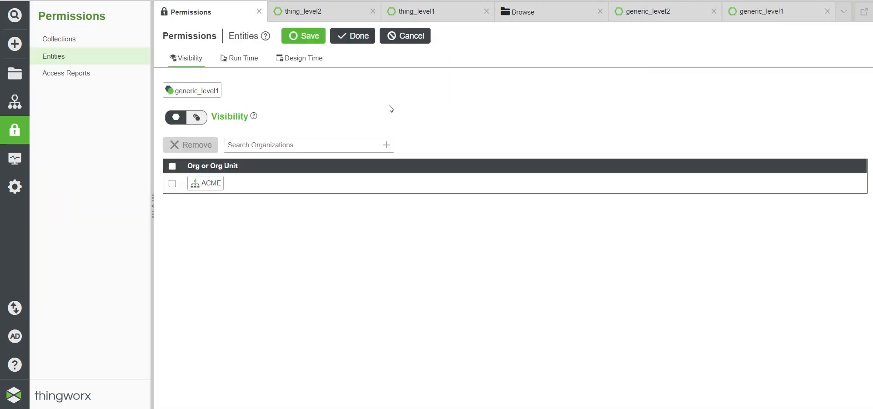
pyautogui.click(239, 58)
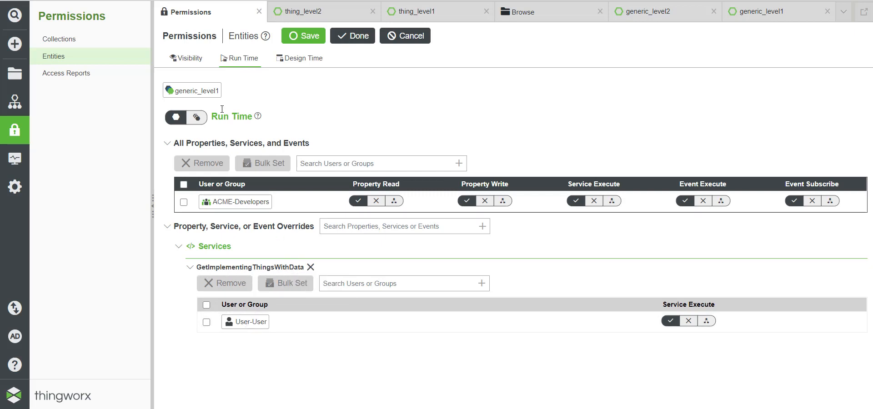
pyautogui.click(186, 59)
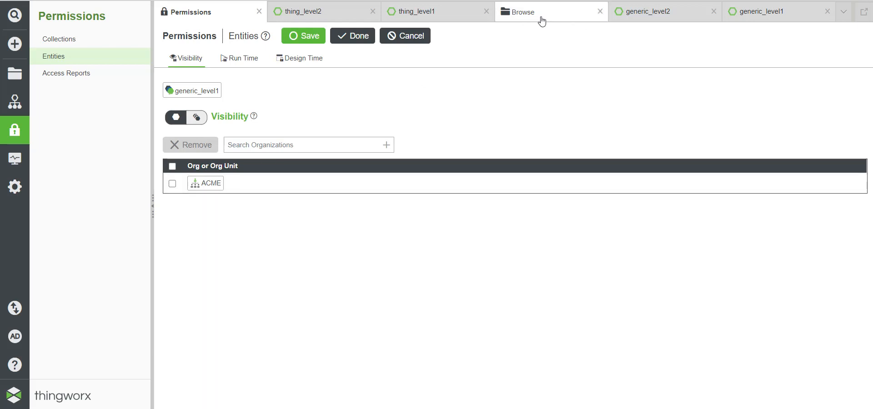
# Step: Open Permission_Inherit in the mashup editor, collapse the side panels, and begin Add Data
pyautogui.click(15, 73)
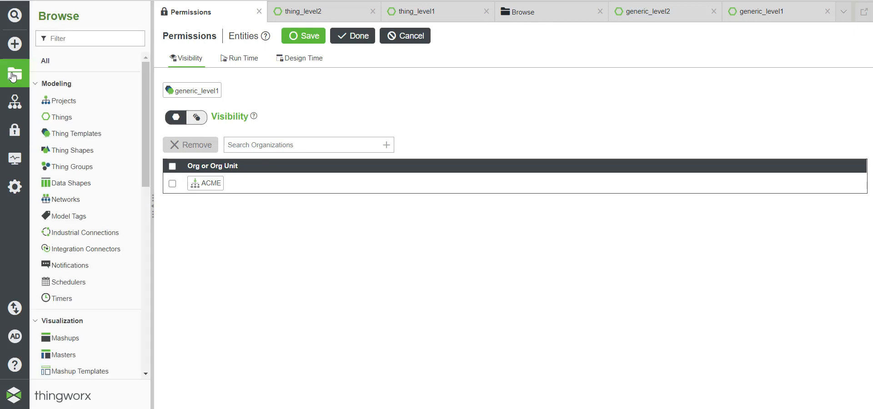
pyautogui.click(62, 338)
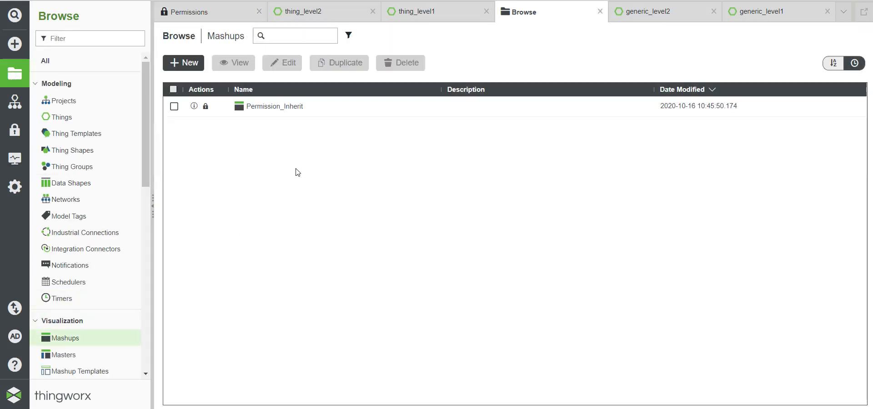
pyautogui.click(282, 109)
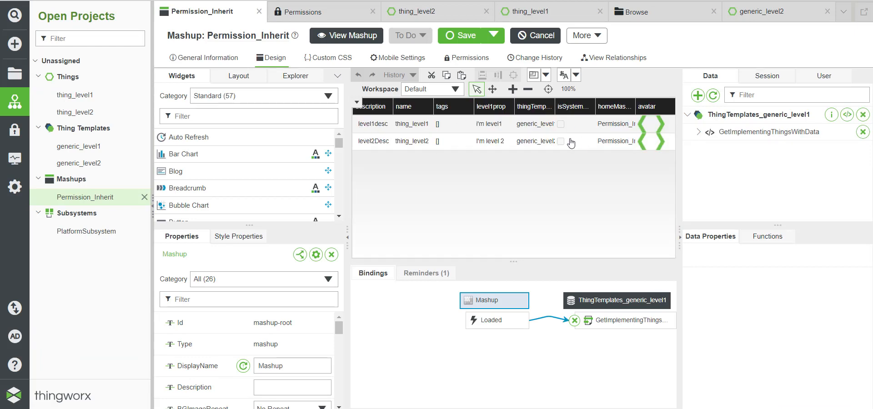
pyautogui.click(153, 211)
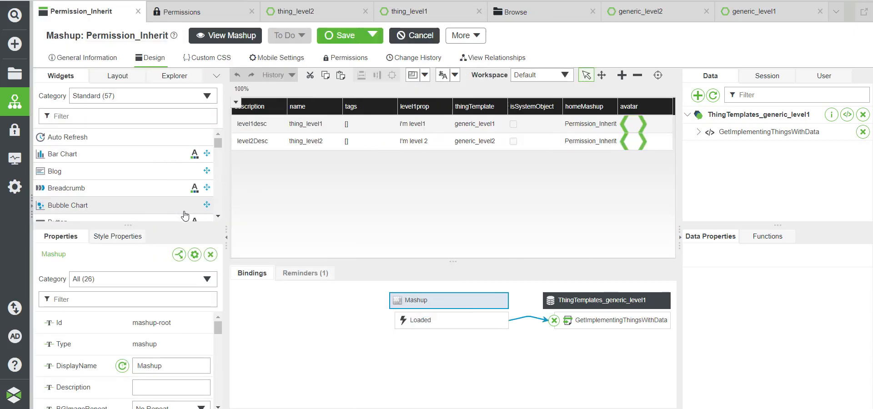
pyautogui.click(226, 242)
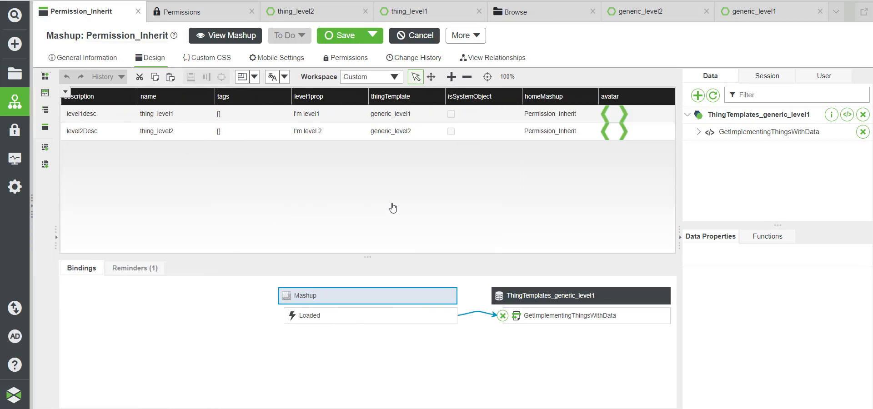
pyautogui.click(698, 96)
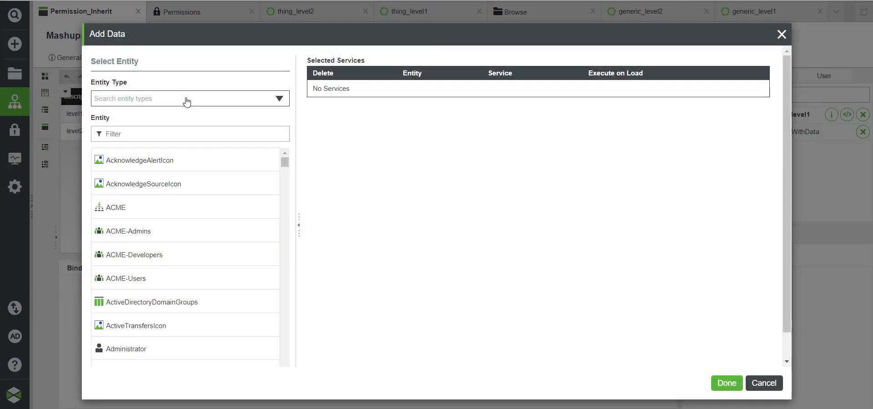
# Step: Choose the generic_level1 Thing Template as the mashup's data source
pyautogui.click(181, 101)
pyautogui.click(132, 172)
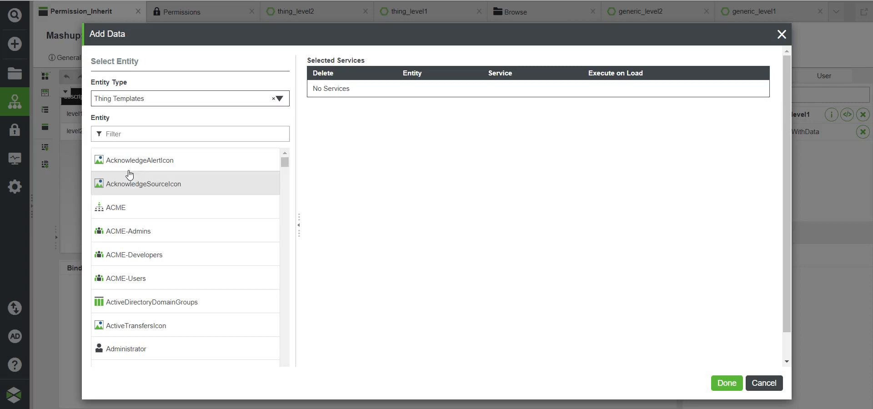
pyautogui.click(120, 135)
pyautogui.write('gen')
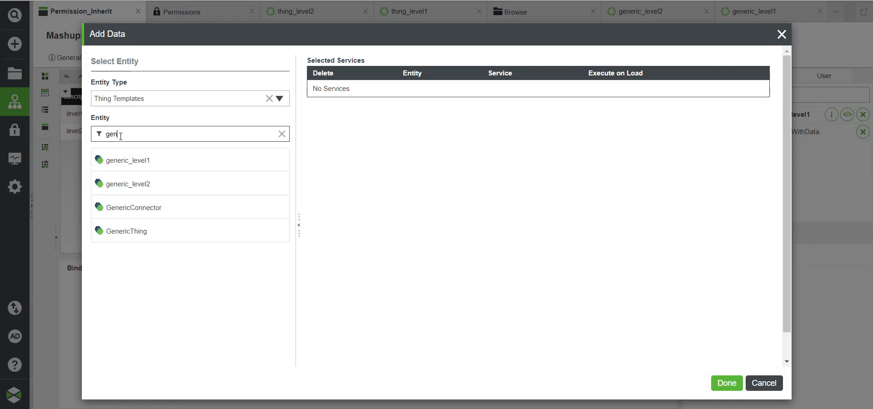
pyautogui.click(128, 161)
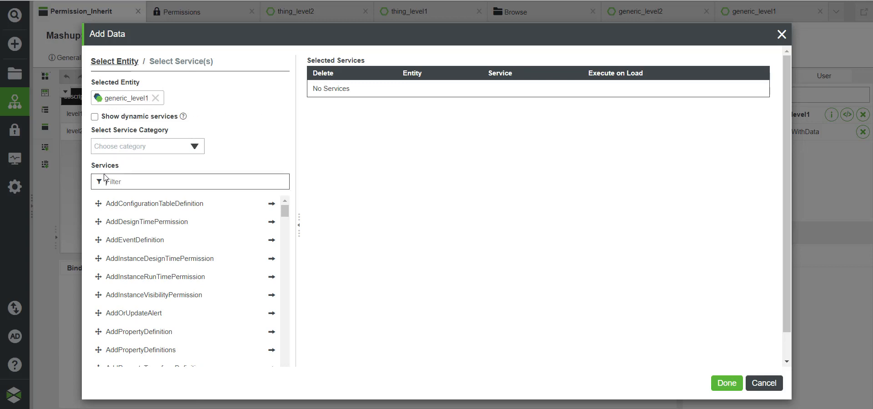
# Step: Add the GetImplementingThingsWithData service with Execute on Load enabled
pyautogui.write('Getim')
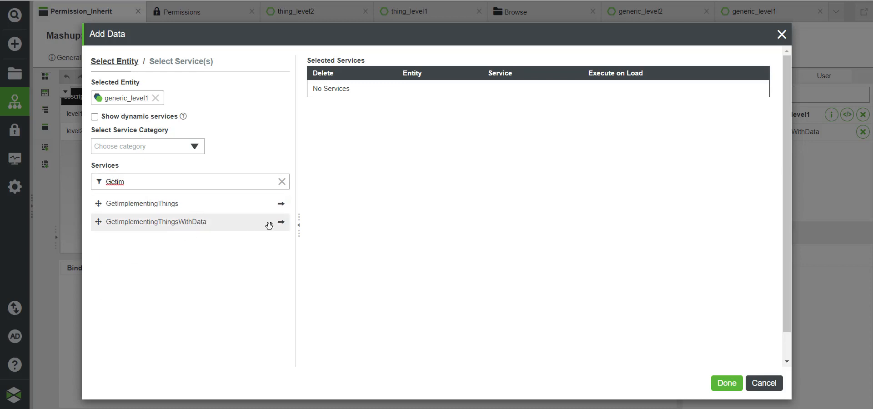
pyautogui.click(281, 221)
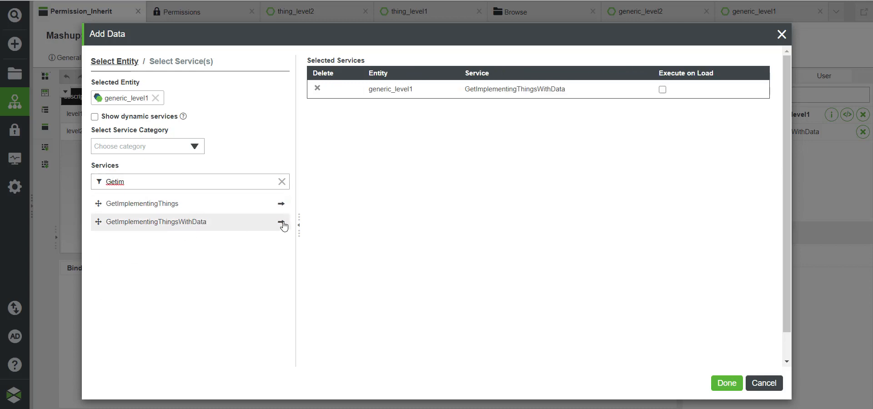
pyautogui.click(662, 90)
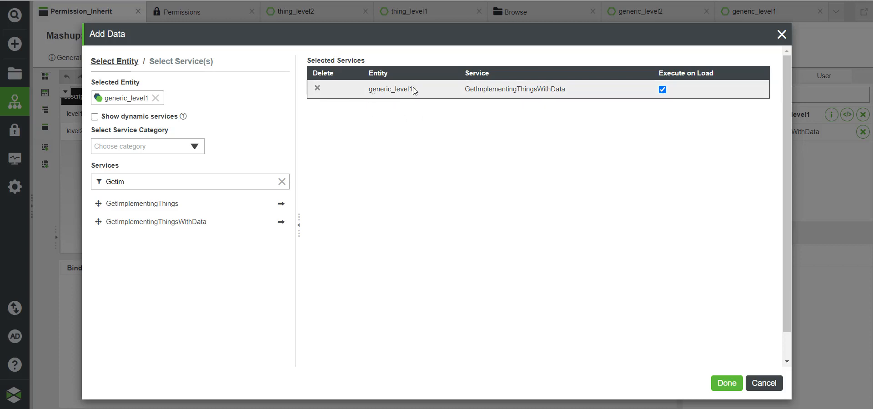
pyautogui.moveTo(412, 91); pyautogui.dragTo(374, 92)
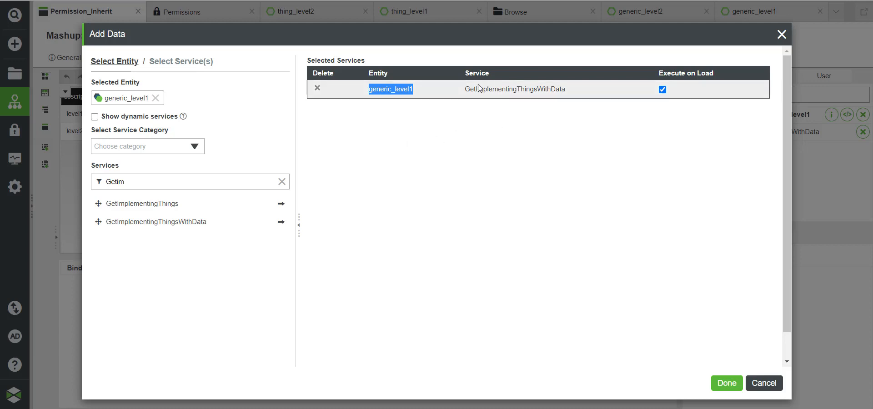
pyautogui.moveTo(465, 89); pyautogui.dragTo(567, 88)
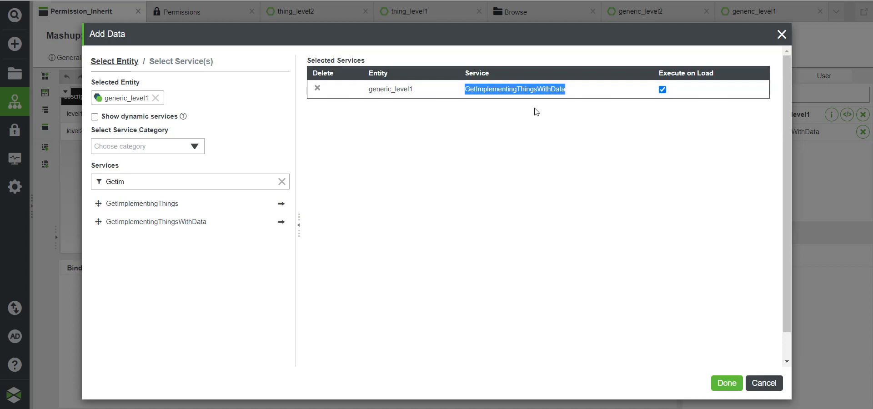
pyautogui.click(781, 34)
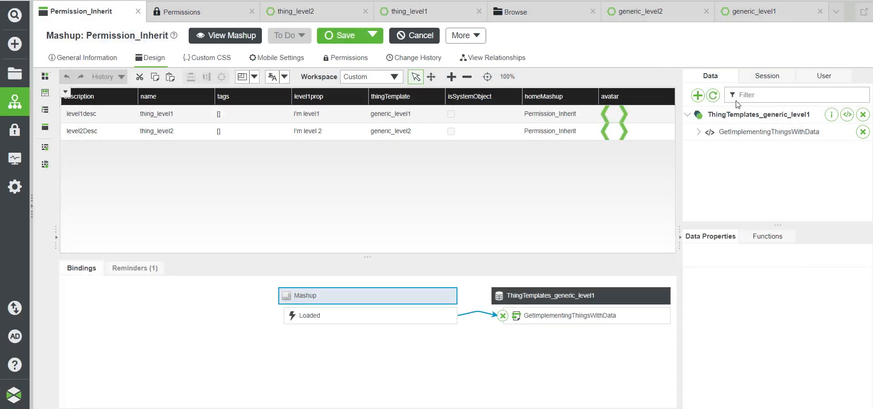
# Step: Expand GetImplementingThingsWithData's Returned Data to show All Data bound to the gridadvanced-3 grid
pyautogui.click(698, 131)
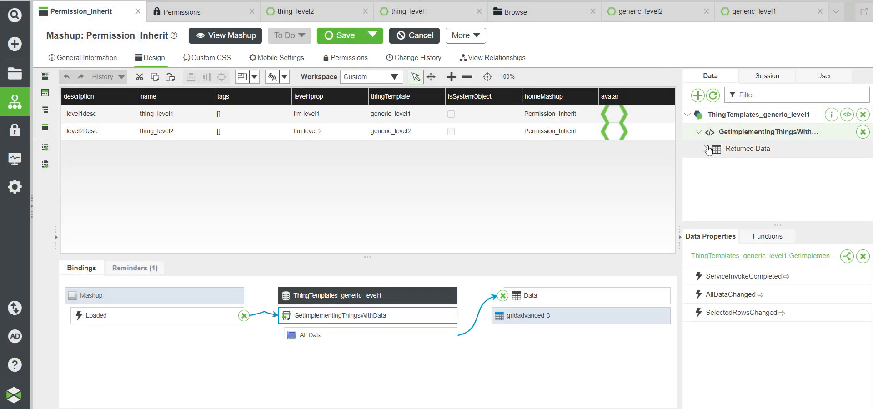
pyautogui.click(705, 148)
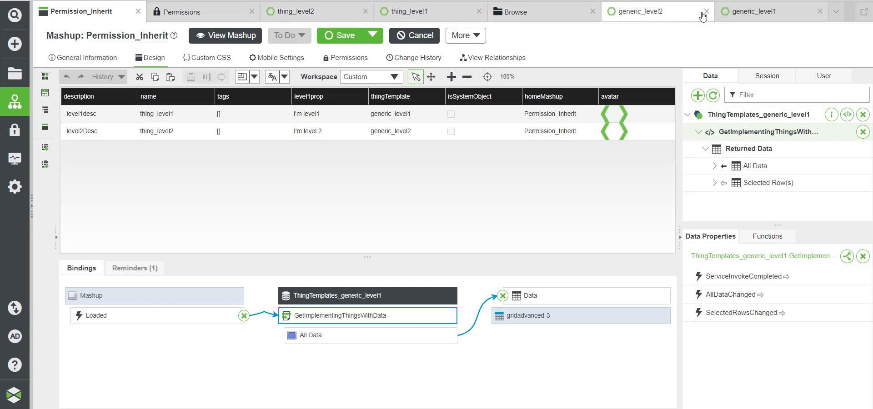
# Step: Show generic_level1's Run Time permissions, including the User-User GetImplementingThingsWithData override
pyautogui.click(752, 13)
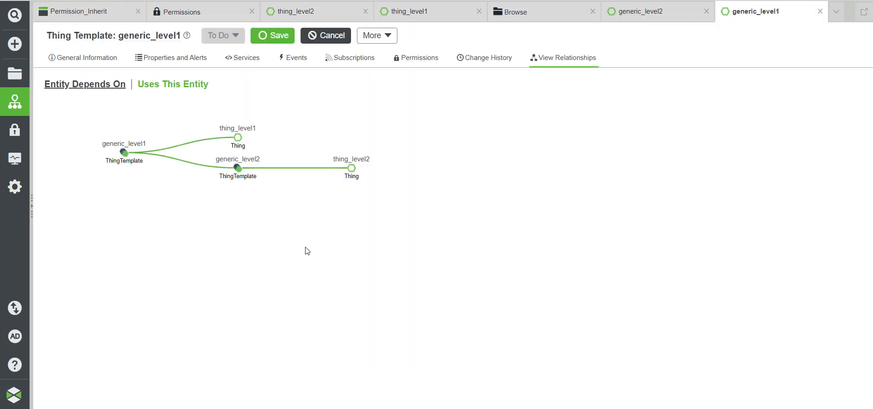
pyautogui.click(416, 59)
pyautogui.click(132, 64)
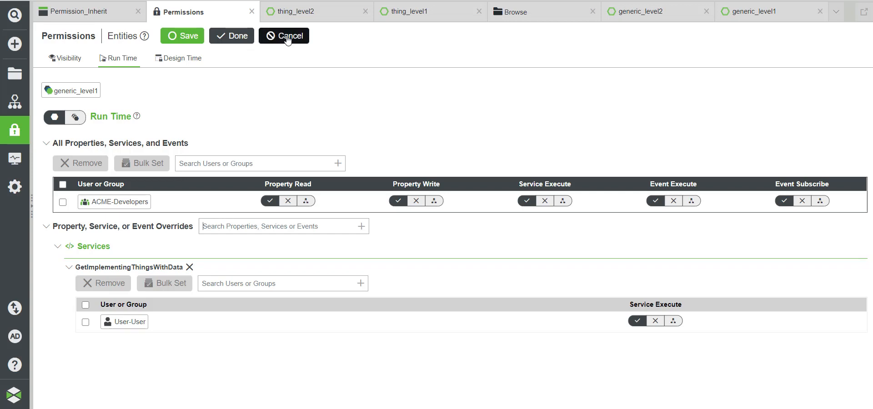
pyautogui.moveTo(182, 407)
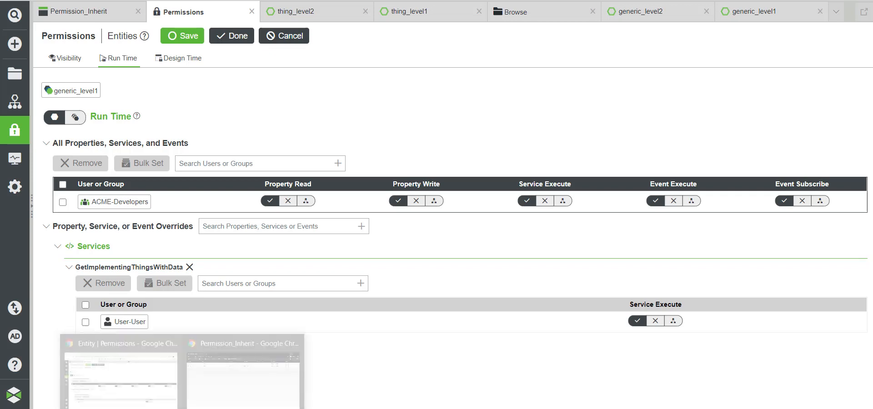
pyautogui.click(230, 389)
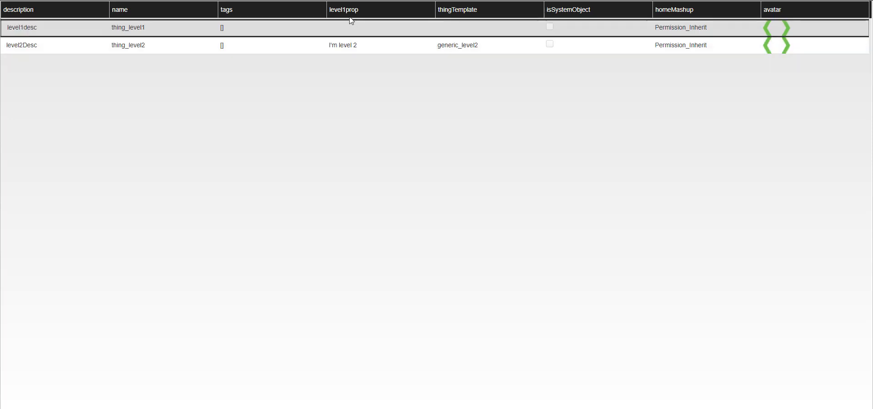
pyautogui.click(357, 49)
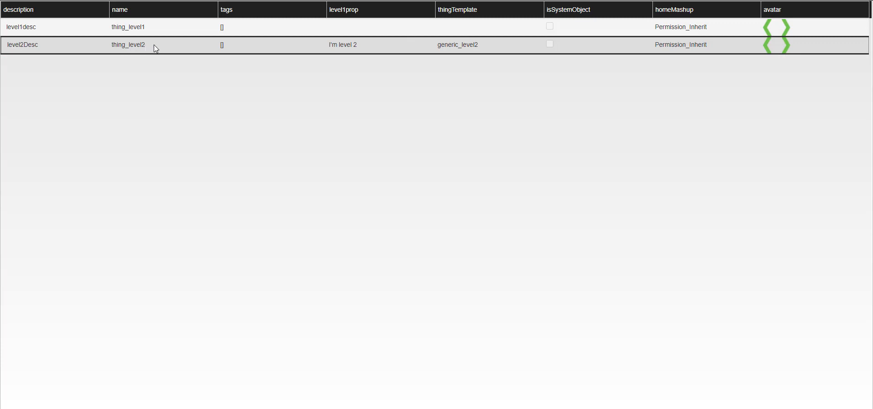
pyautogui.click(811, 1)
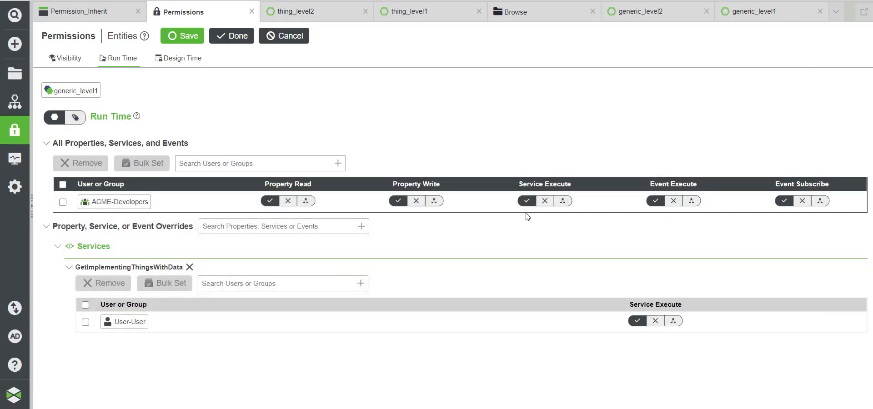
# Step: Add a level1prop property override in thing_level2's Run Time permissions
pyautogui.click(313, 12)
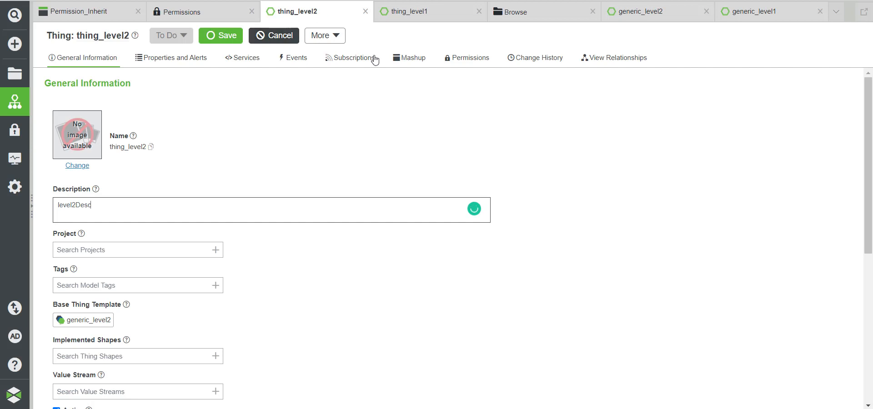
pyautogui.click(465, 58)
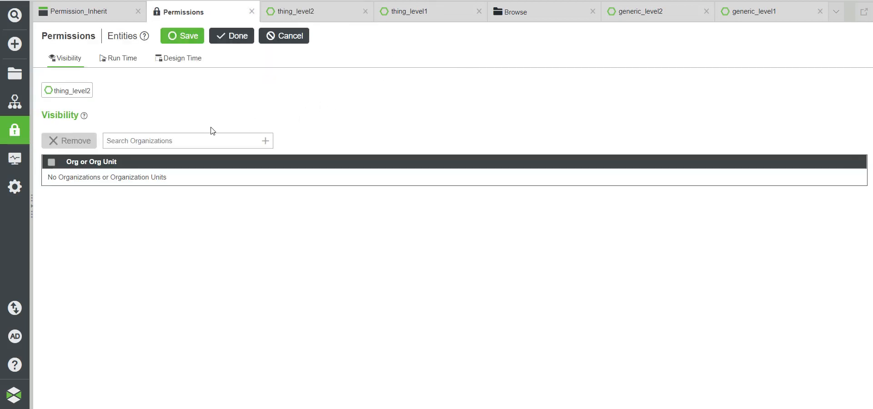
pyautogui.click(128, 60)
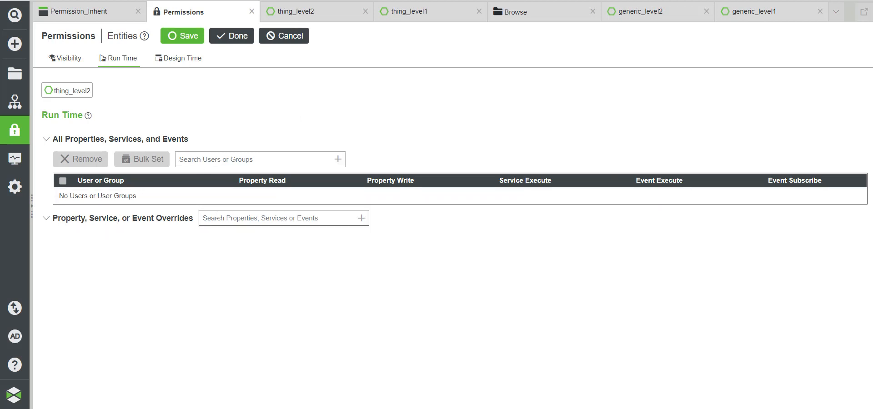
pyautogui.click(362, 219)
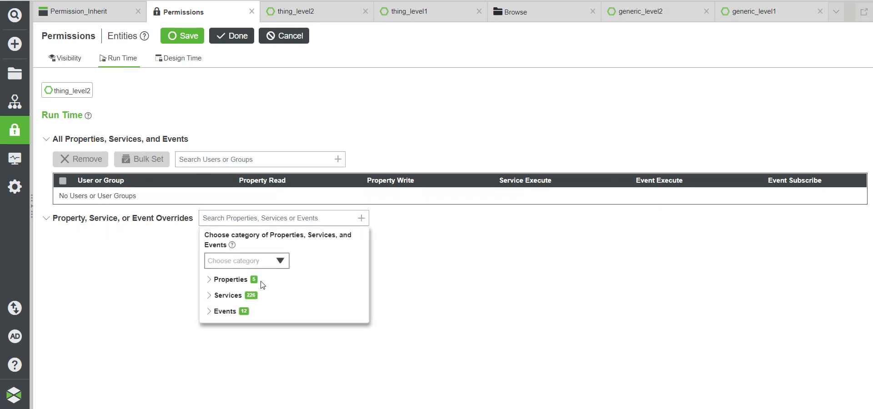
pyautogui.click(218, 287)
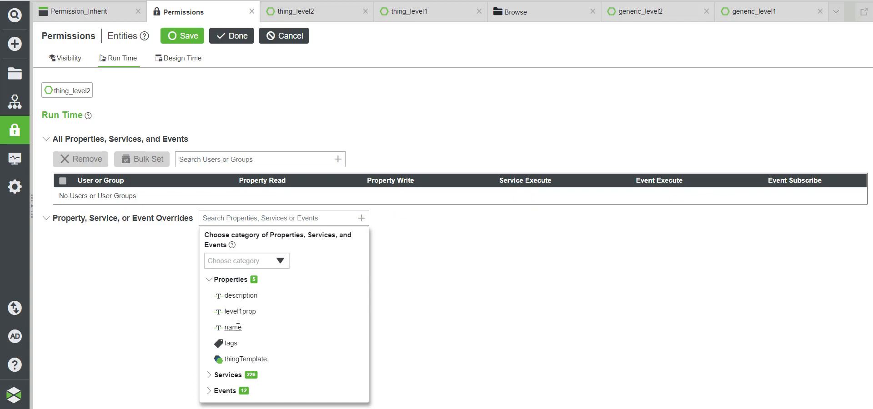
pyautogui.click(238, 311)
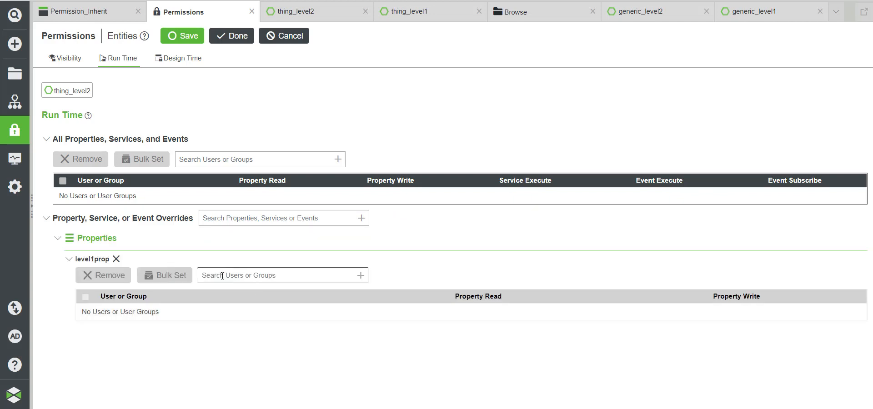
# Step: Deny User-User Property Read on level1prop and save the permissions
pyautogui.write('User')
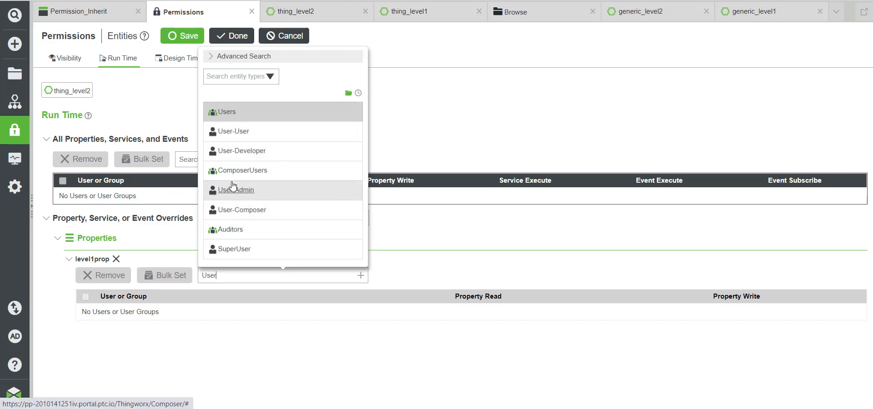
pyautogui.click(239, 132)
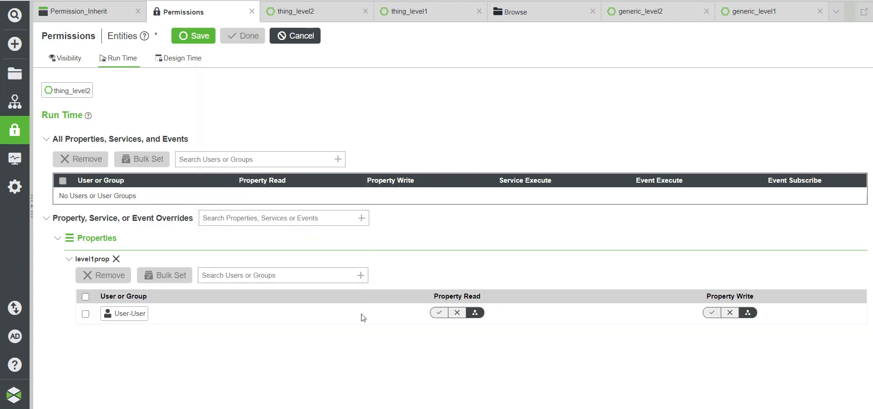
pyautogui.click(457, 312)
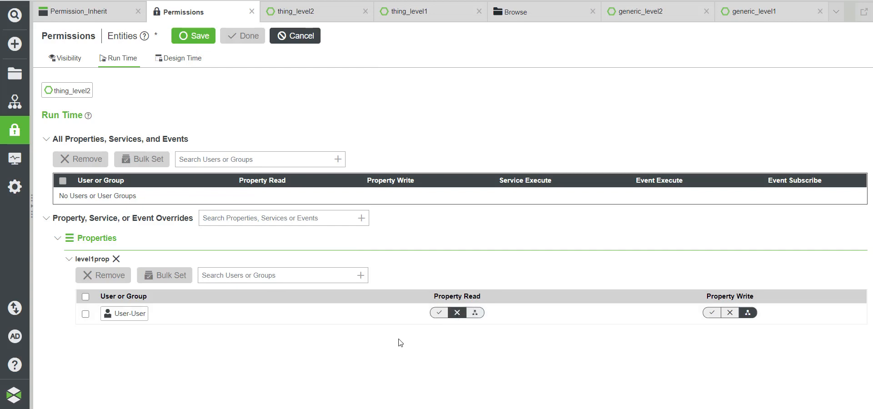
pyautogui.click(200, 38)
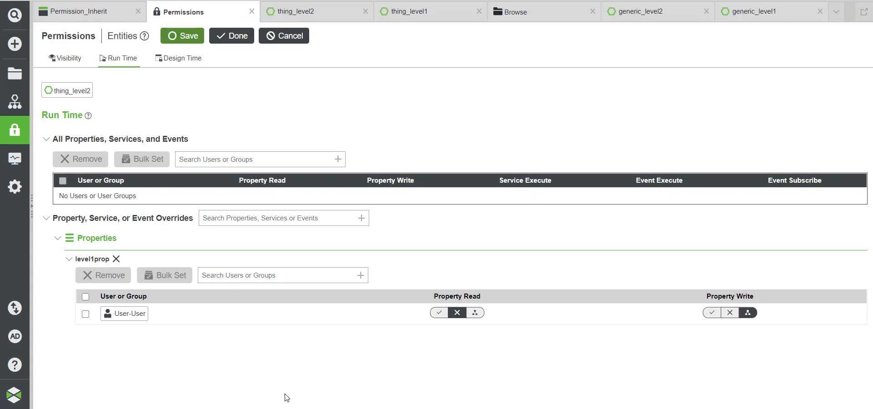
pyautogui.click(236, 384)
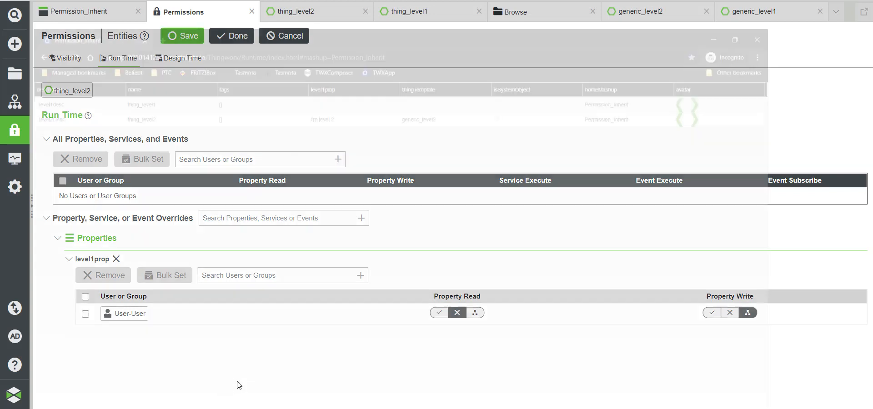
# Step: Reload the mashup and select the thing_level2 row to check level1prop is empty
pyautogui.press('F5')
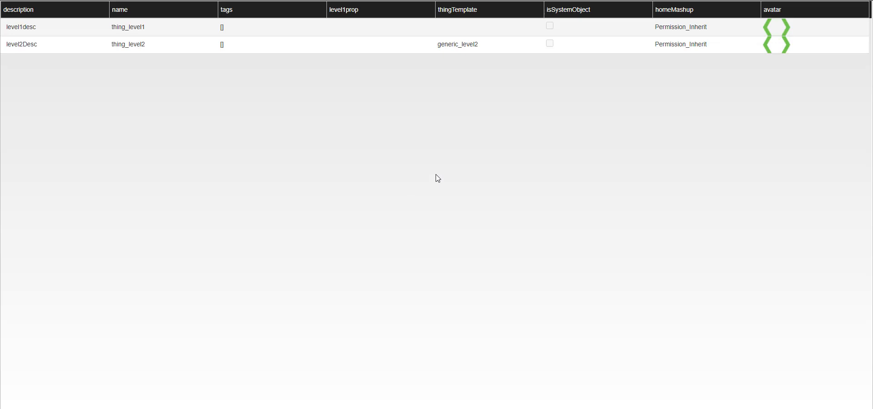
pyautogui.click(362, 45)
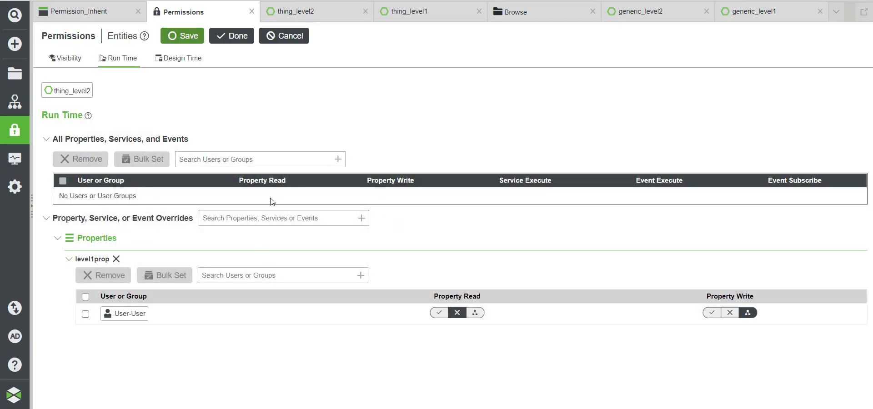
pyautogui.click(750, 14)
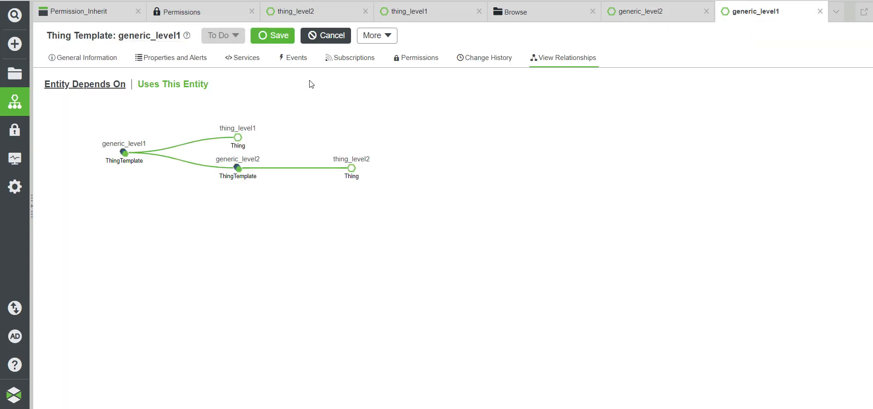
pyautogui.click(429, 56)
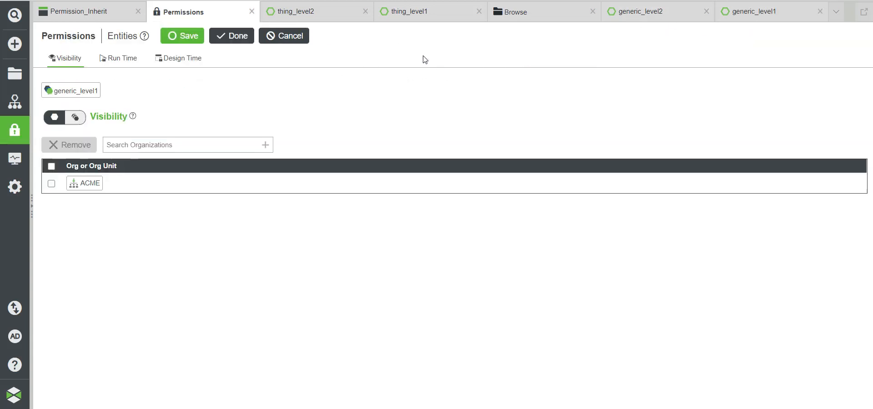
pyautogui.click(122, 59)
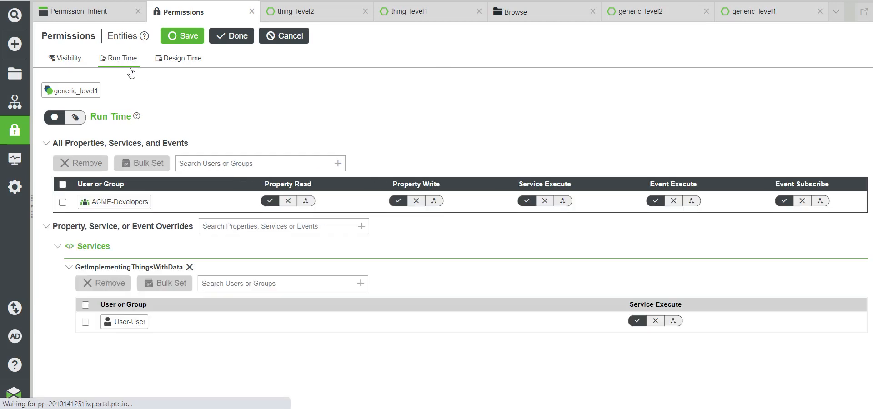
pyautogui.click(214, 283)
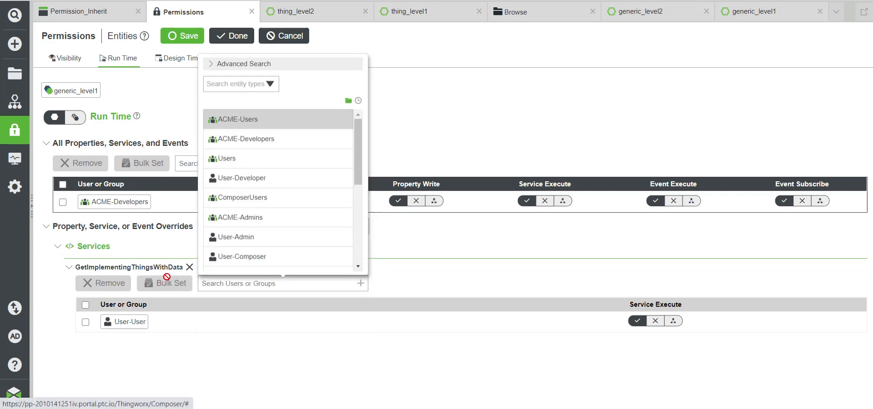
pyautogui.click(304, 275)
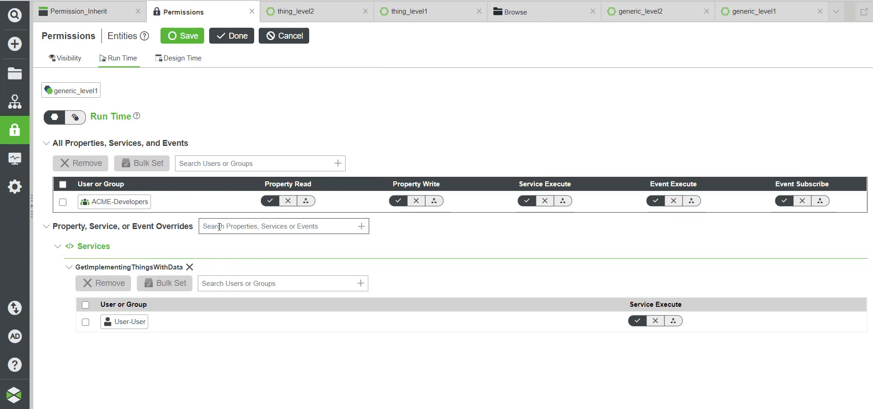
pyautogui.click(362, 227)
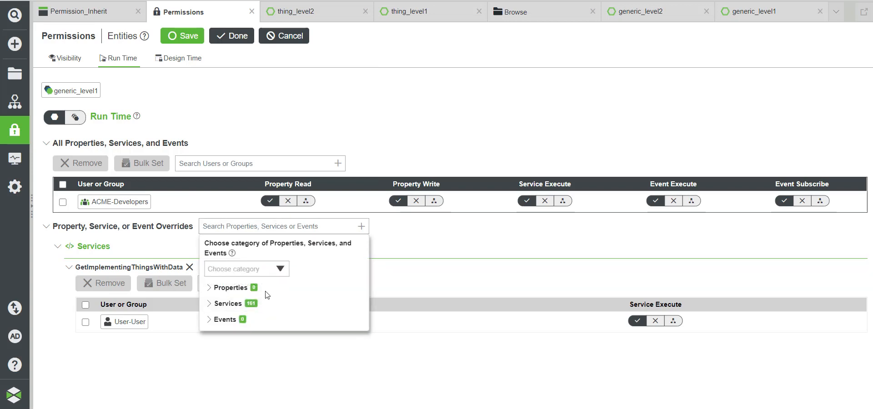
pyautogui.click(209, 288)
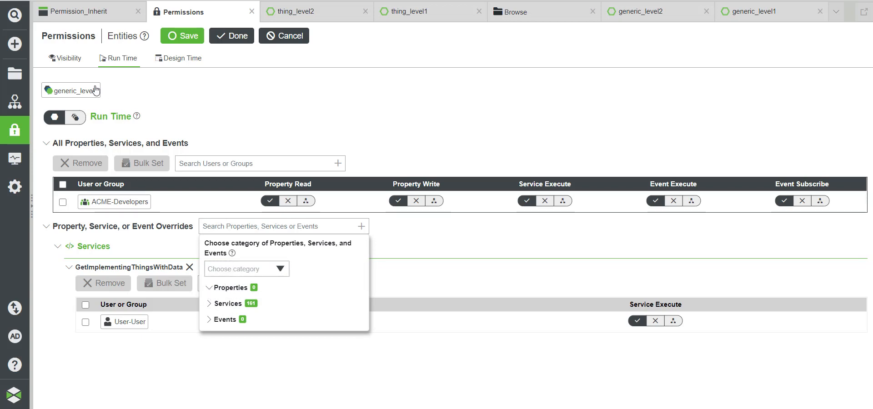
pyautogui.click(209, 287)
pyautogui.click(264, 267)
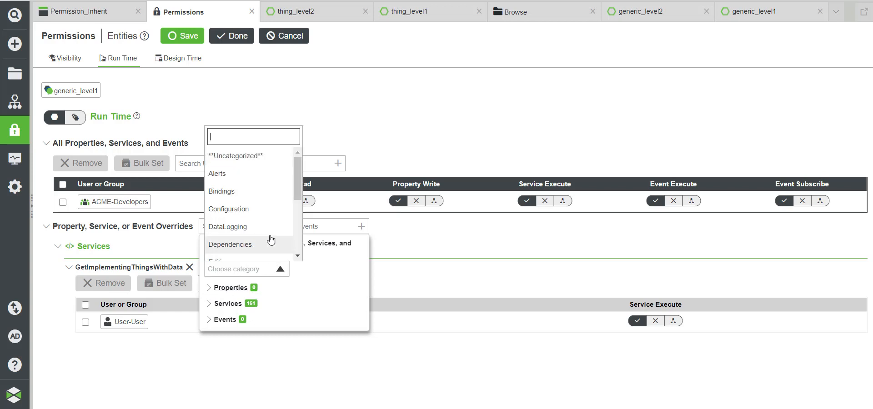
pyautogui.click(407, 254)
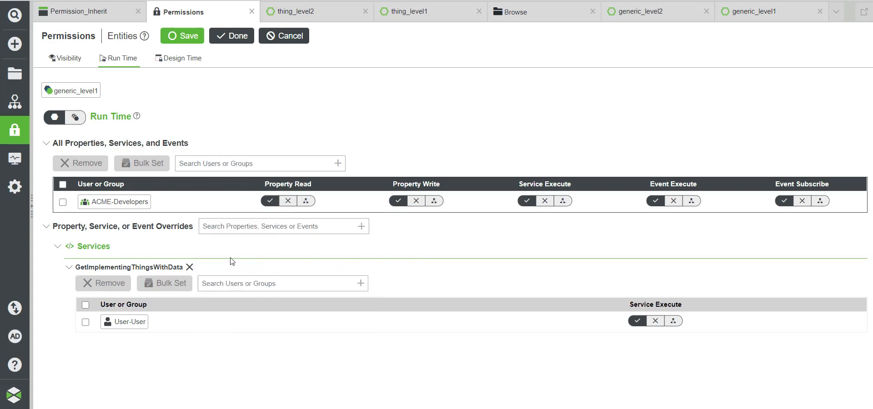
pyautogui.click(361, 227)
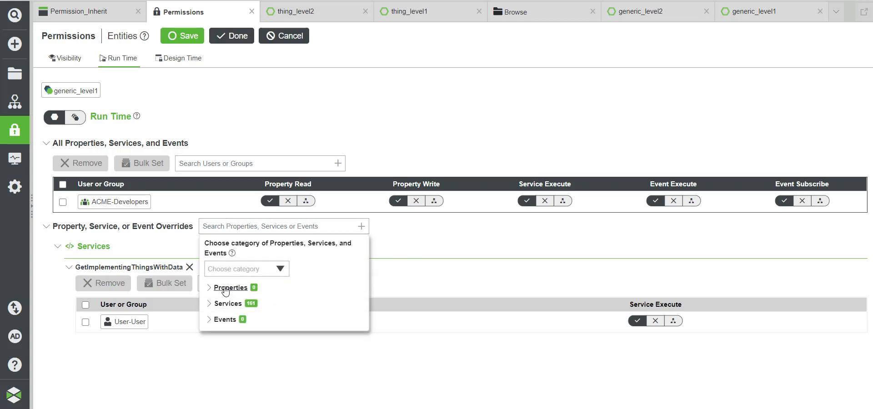
pyautogui.click(458, 249)
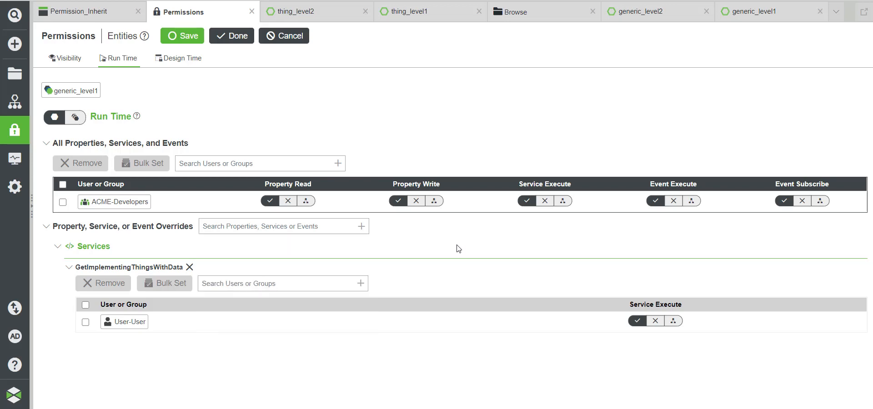
pyautogui.press('F5')
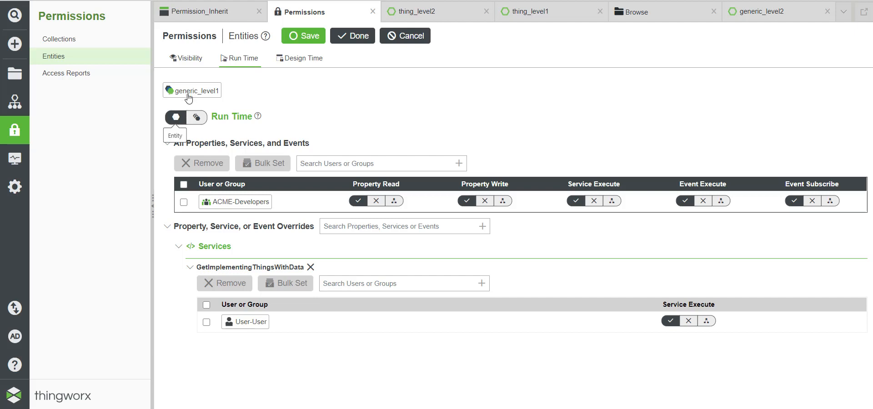
# Step: Allow User-User Property Read on level1prop for generic_level1's Run Time Instance permissions and save
pyautogui.click(196, 119)
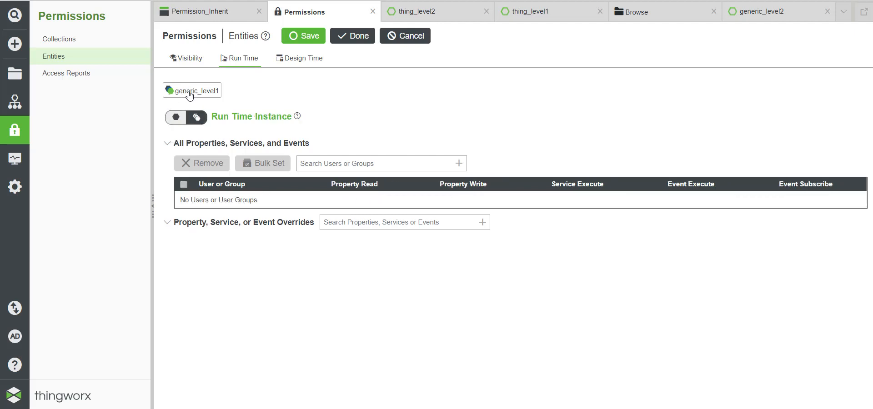
pyautogui.click(482, 222)
pyautogui.click(330, 284)
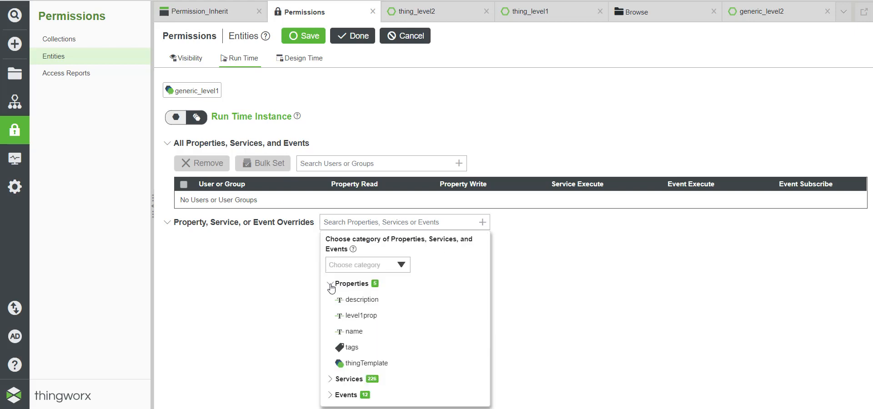
pyautogui.click(356, 316)
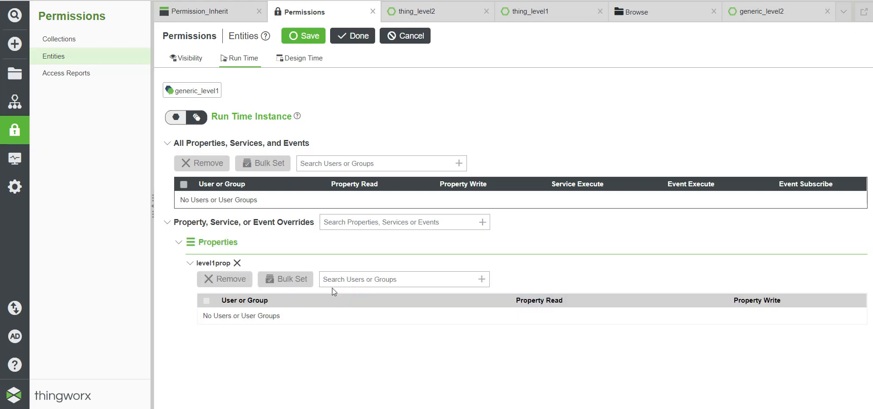
pyautogui.write('U')
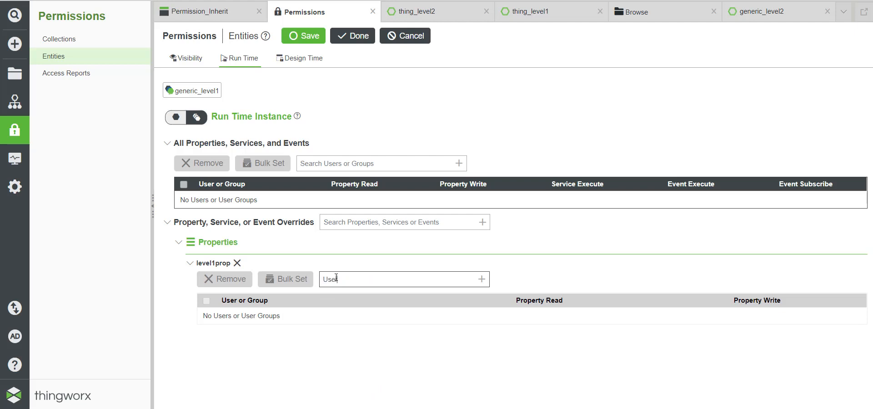
pyautogui.write('se')
pyautogui.click(357, 117)
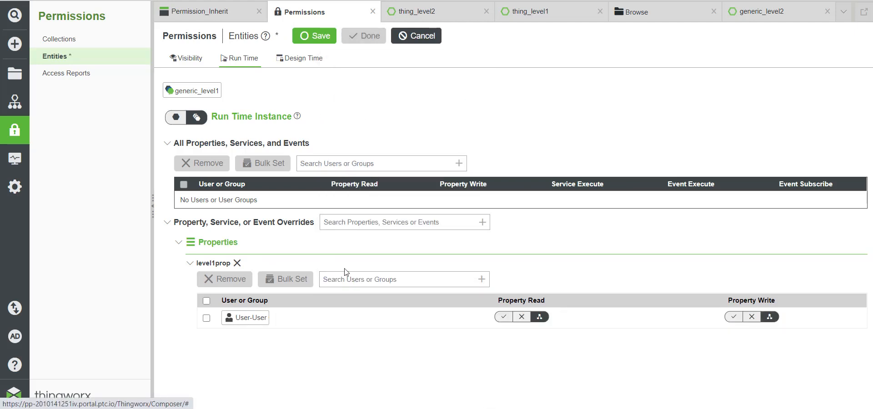
pyautogui.click(503, 316)
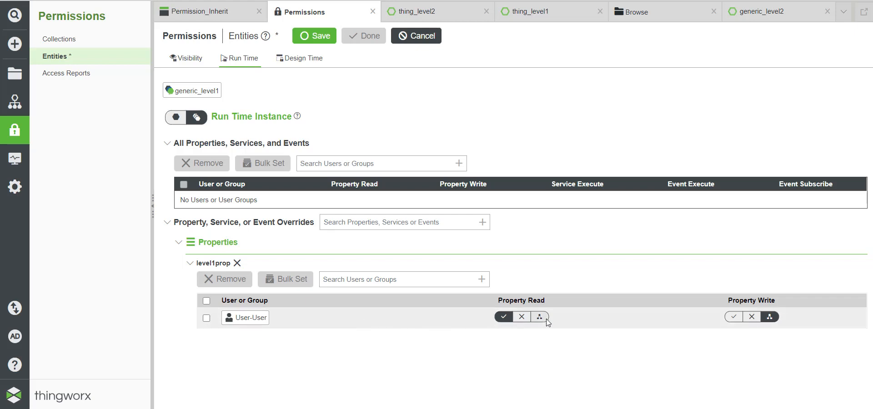
pyautogui.click(318, 39)
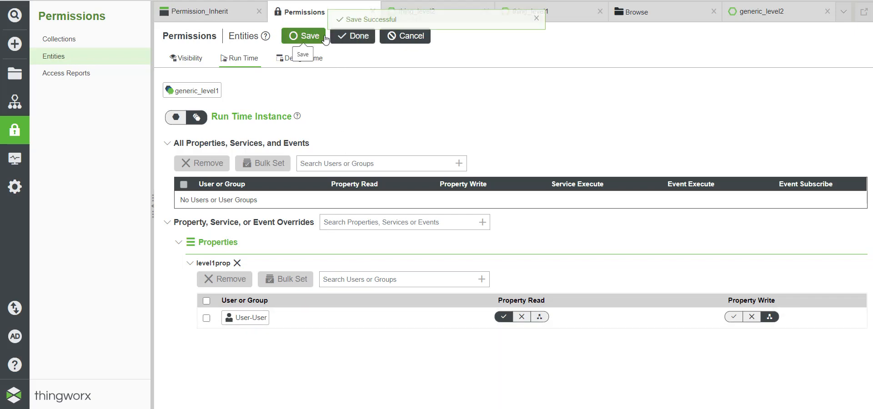
pyautogui.click(358, 40)
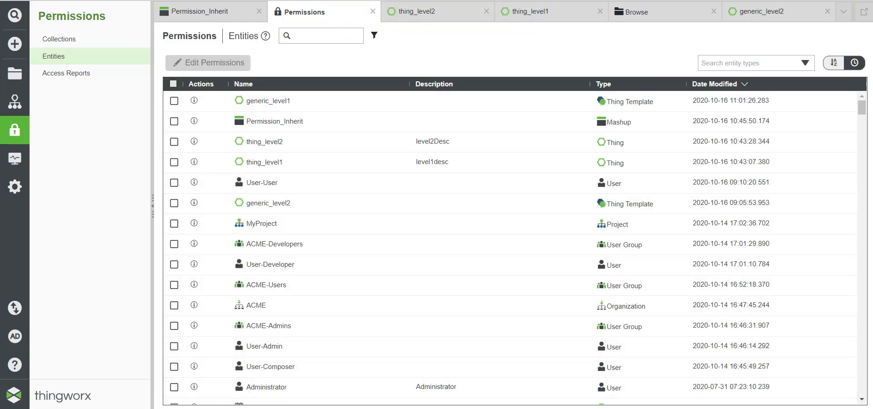
# Step: Reload the Permission_Inherit grid and check the thing_level1 and thing_level2 rows' level1prop values
pyautogui.click(234, 390)
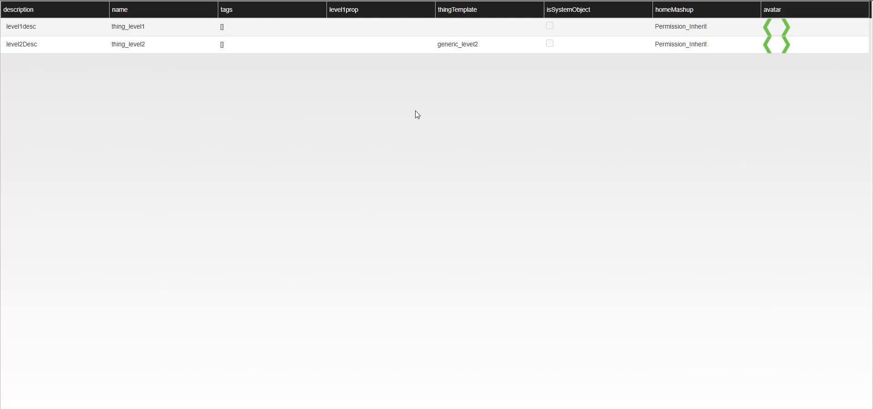
pyautogui.press('F5')
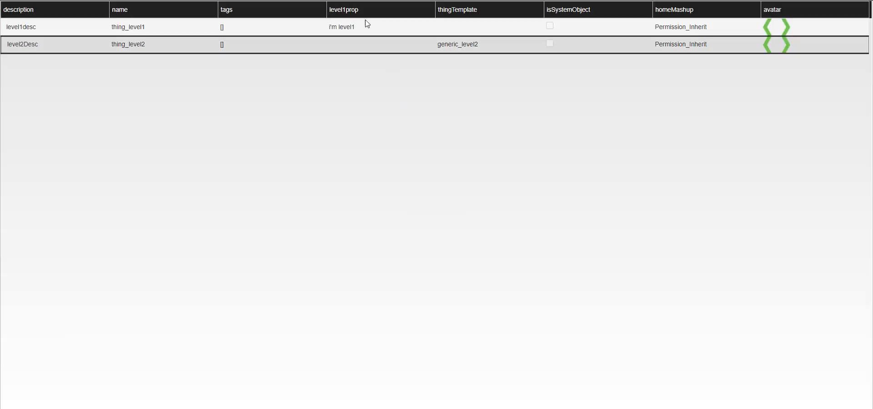
pyautogui.click(332, 30)
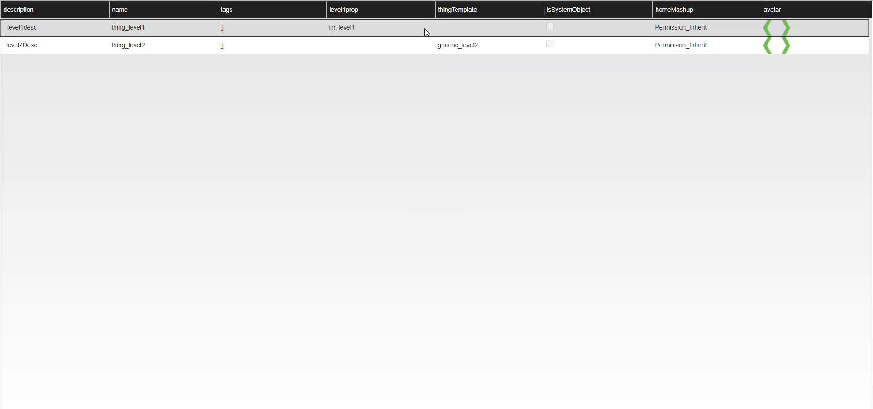
pyautogui.click(358, 48)
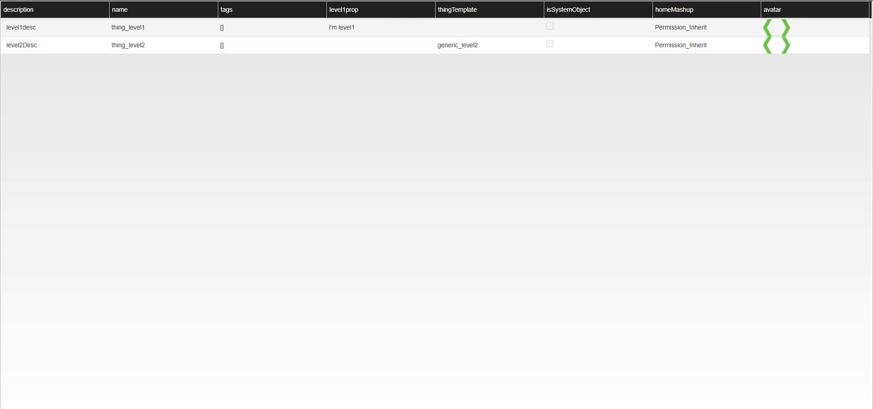
pyautogui.hotkey('alt', 'Tab')
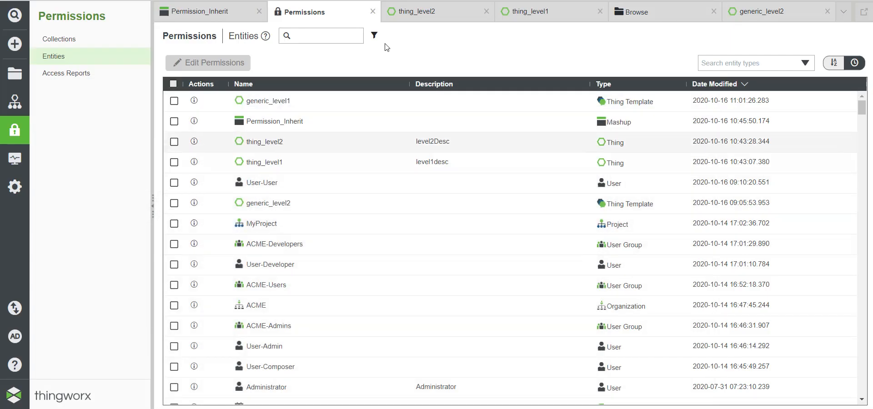
# Step: Set thing_level2's User-User level1prop Property Read to Use Inherited, save, and reload the mashup
pyautogui.click(431, 20)
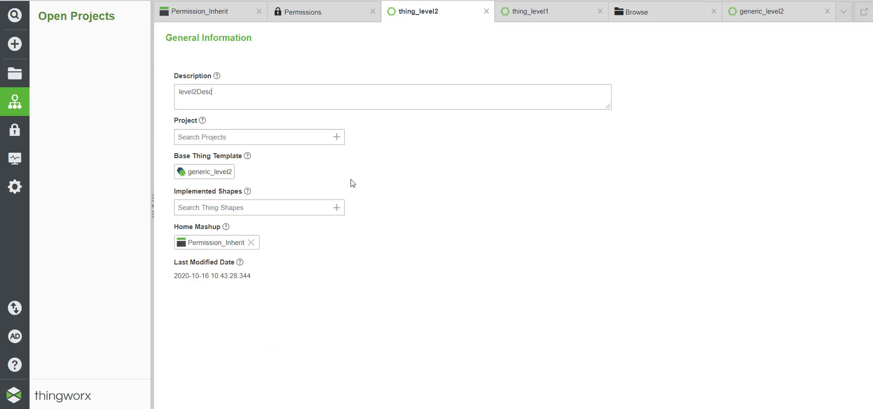
pyautogui.click(588, 58)
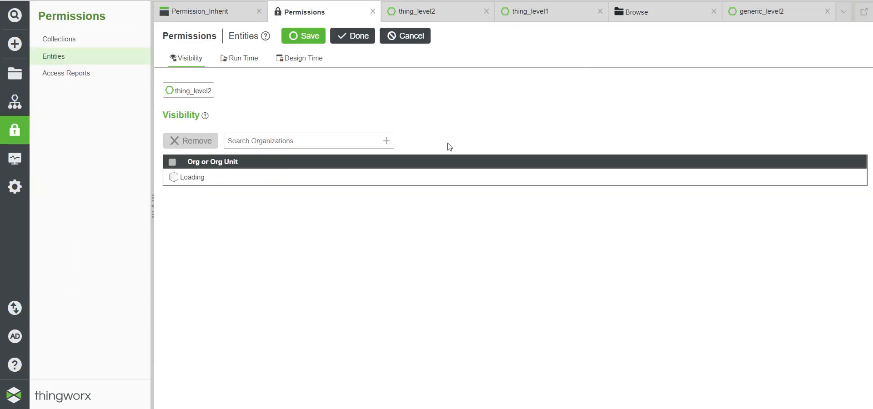
pyautogui.click(242, 61)
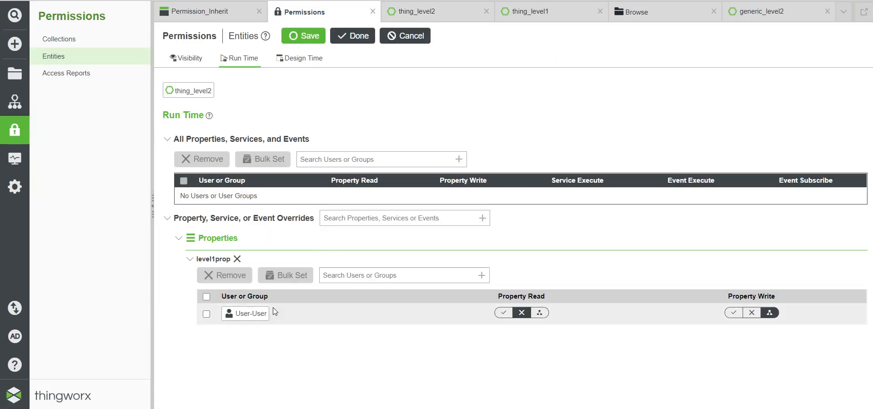
pyautogui.click(538, 314)
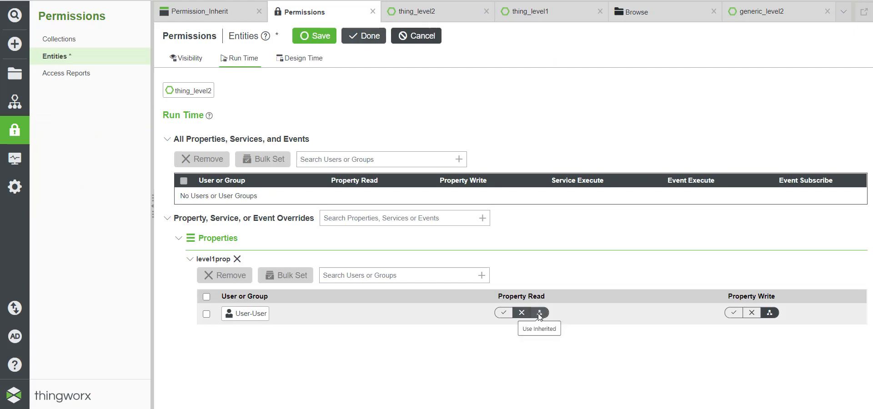
pyautogui.click(321, 37)
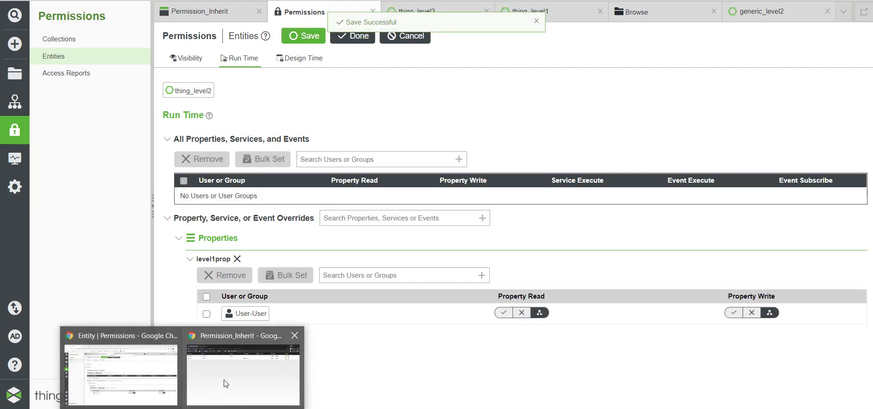
pyautogui.click(224, 382)
pyautogui.press('F5')
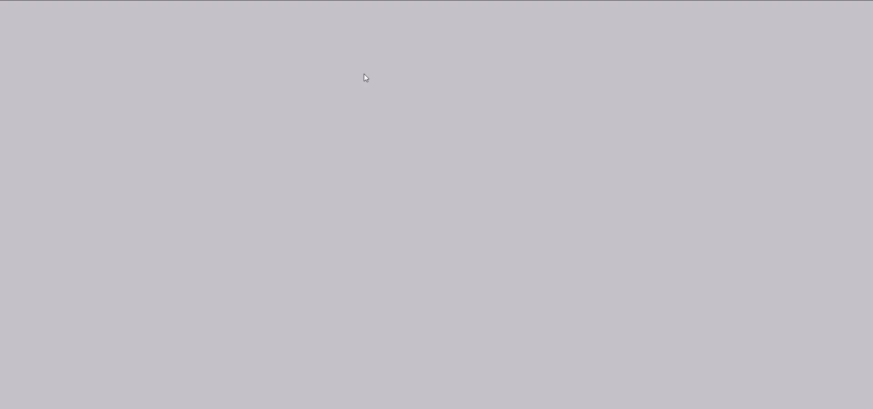